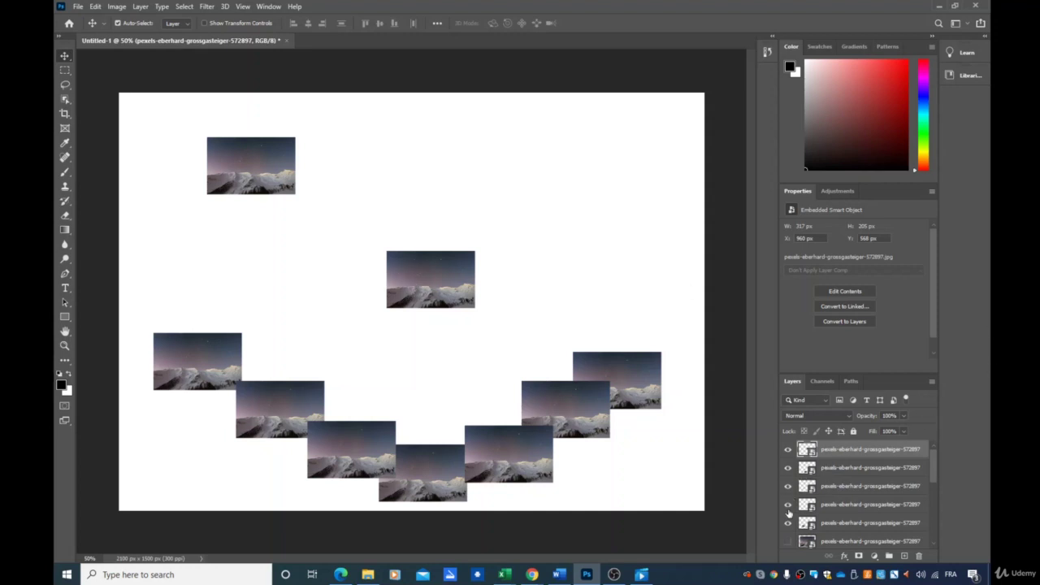
Step: Hide every mountain picture layer except the upper-left one, and move that picture to about X 214 px, Y 112 px
drag(788, 524, 788, 450)
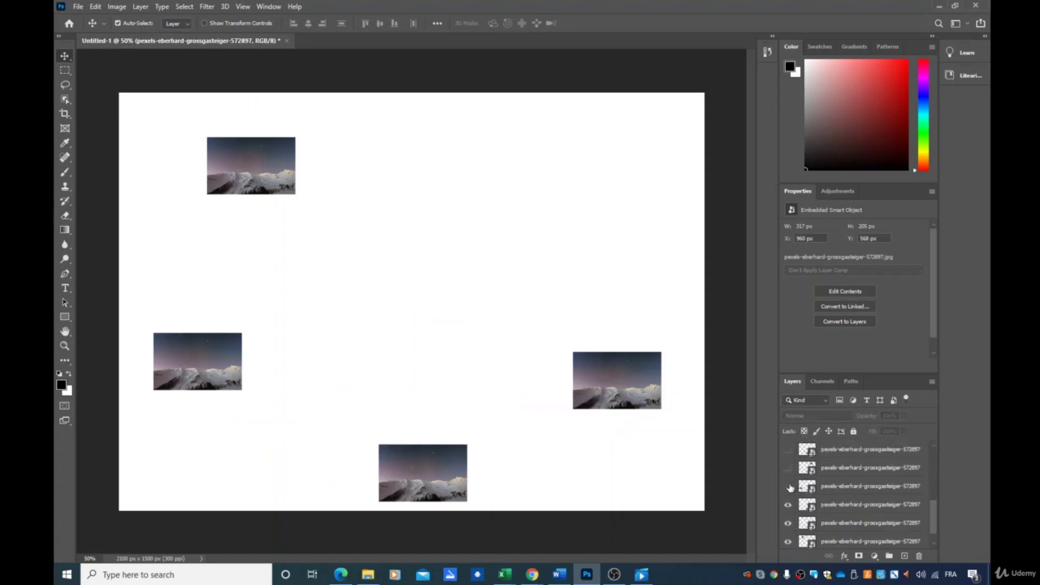
drag(790, 487, 788, 530)
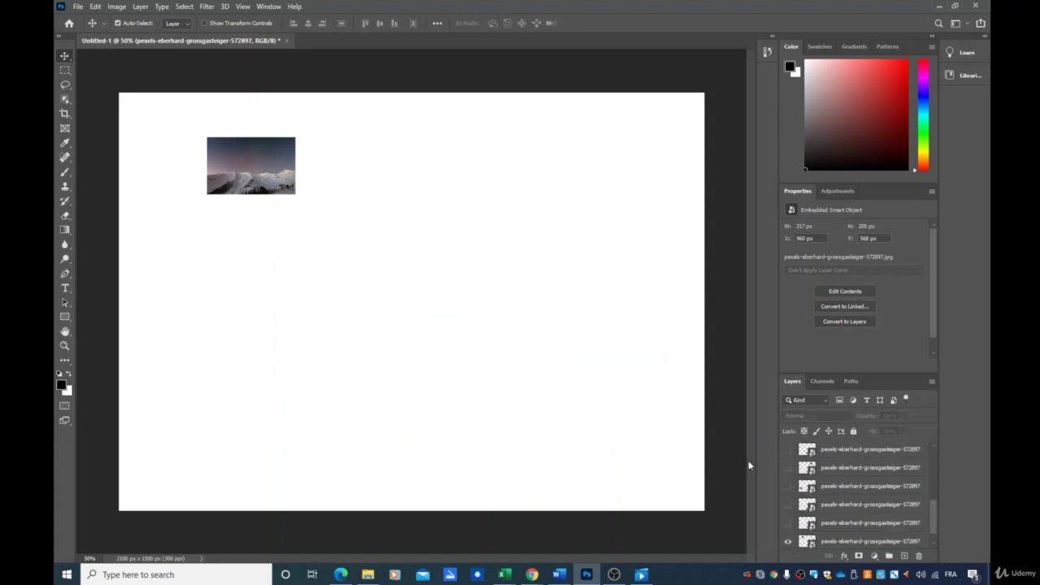
drag(215, 150, 188, 136)
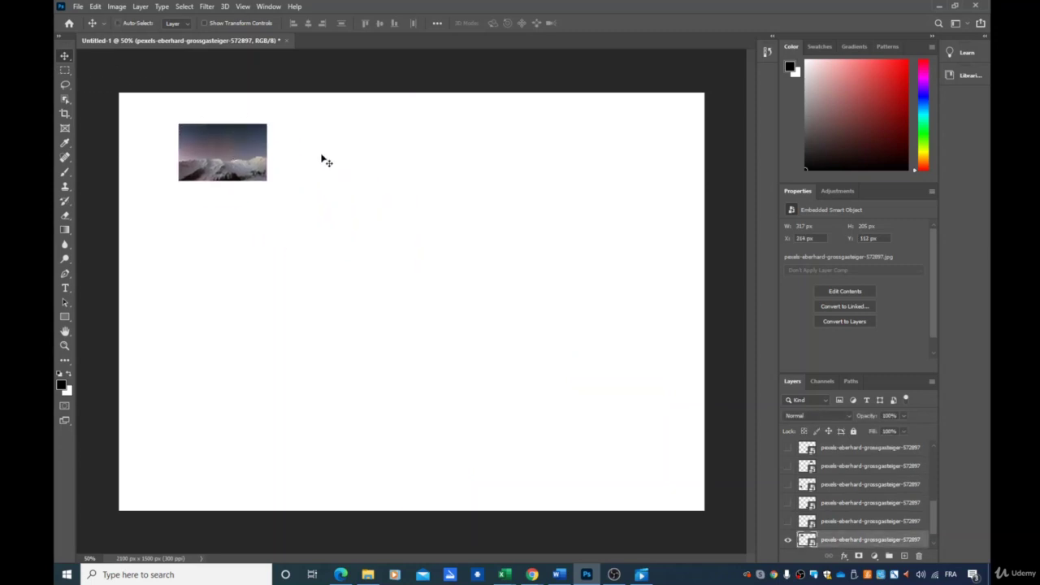
Step: Enlarge the remaining mountain picture proportionally with Free Transform to about 5.53% scale so it fills most of the canvas
key(ctrl+t)
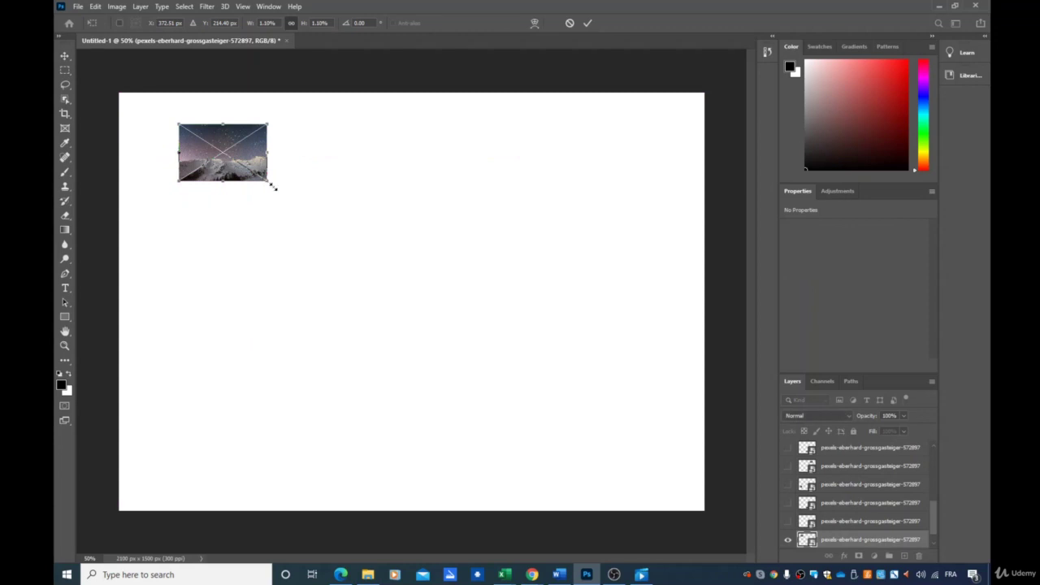
drag(273, 187, 594, 432)
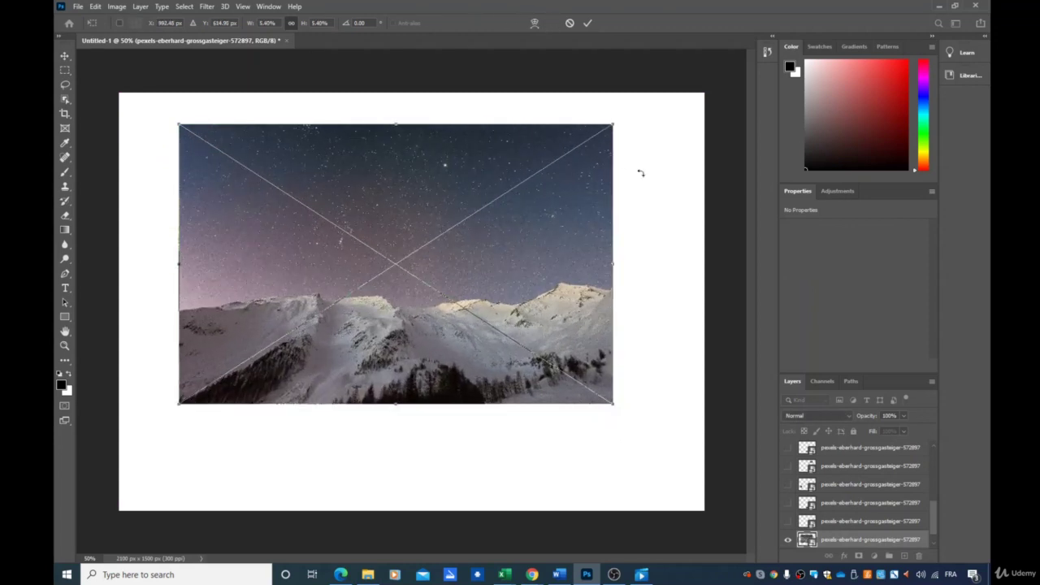
click(65, 56)
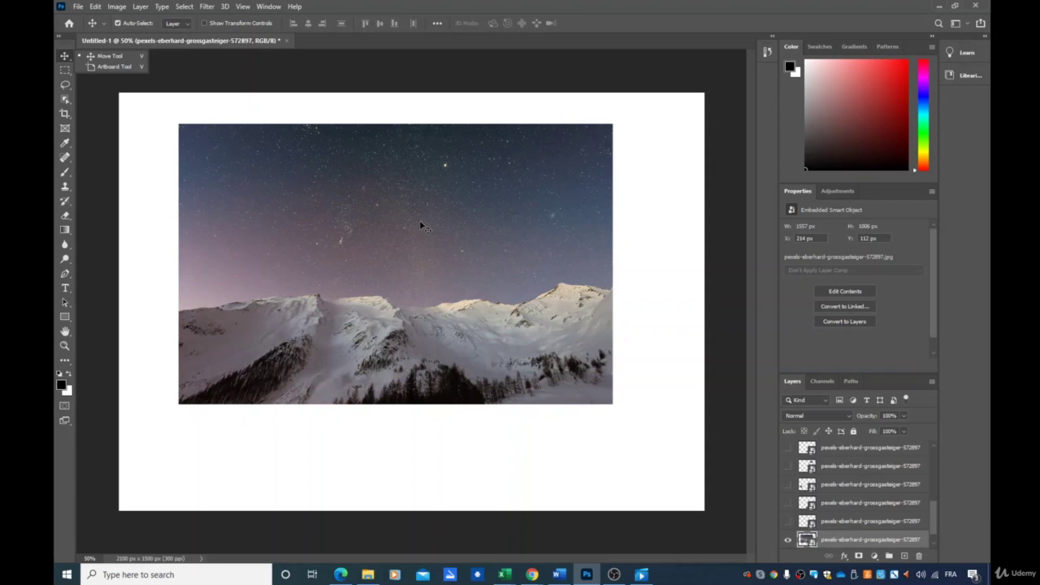
key(ctrl+t)
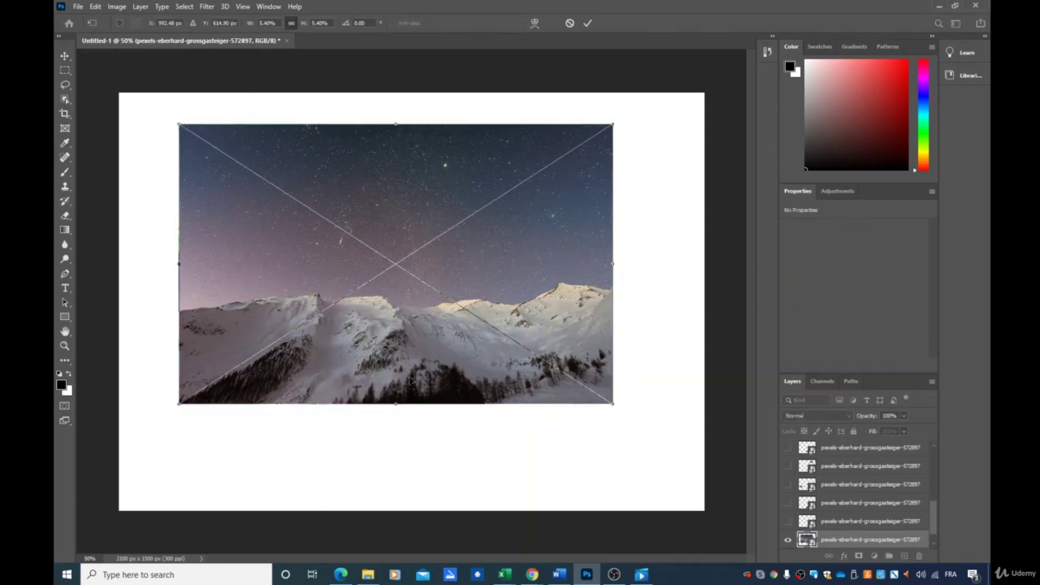
mouse_move(397, 412)
mouse_down()
mouse_move(397, 383)
mouse_move(397, 412)
mouse_up()
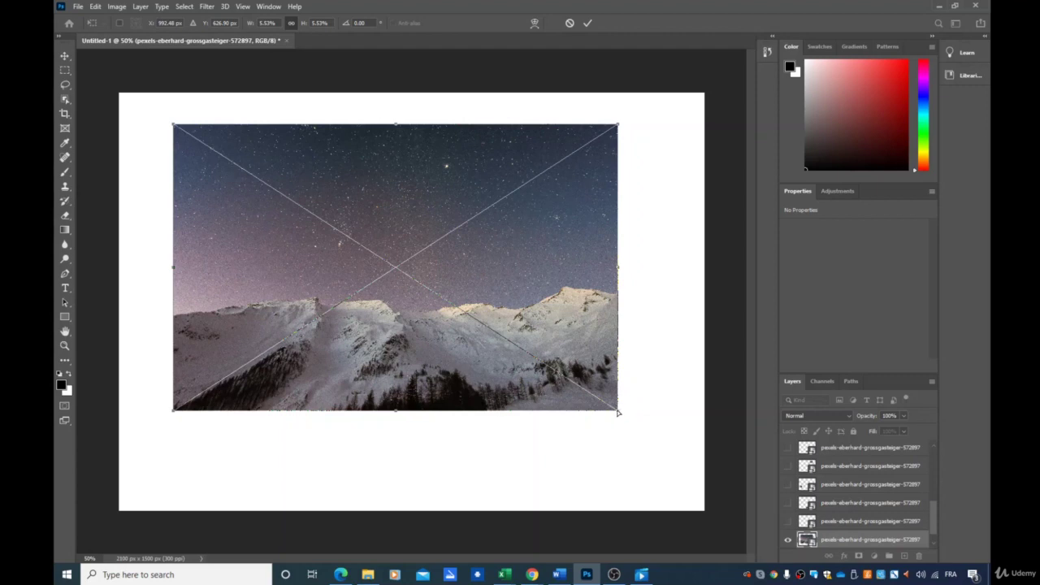
Step: Distort the picture by pulling both bottom corners inward until they meet in a downward-pointing triangle, and shift it slightly
drag(617, 412, 464, 310)
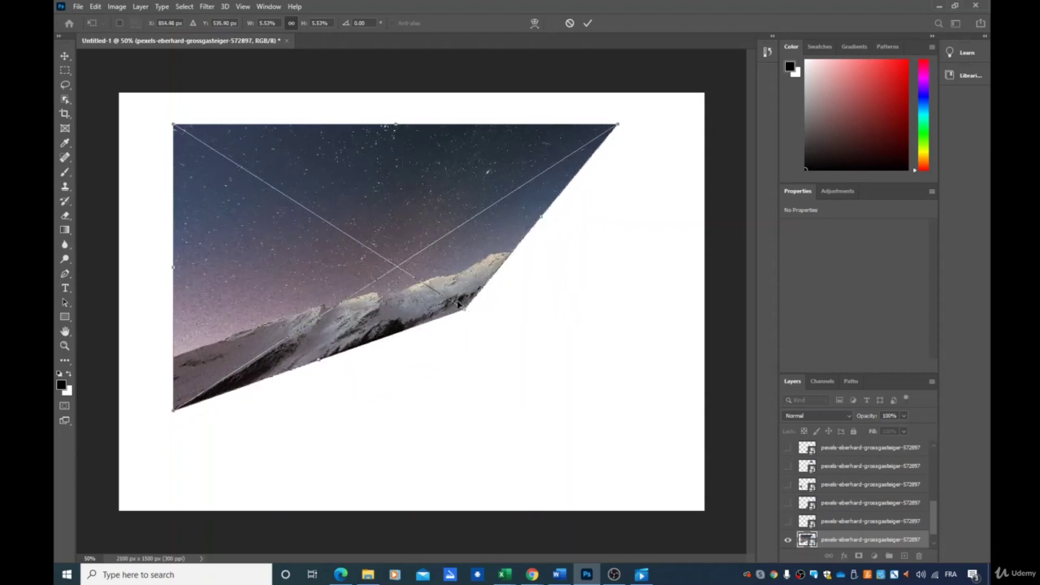
drag(175, 408, 389, 310)
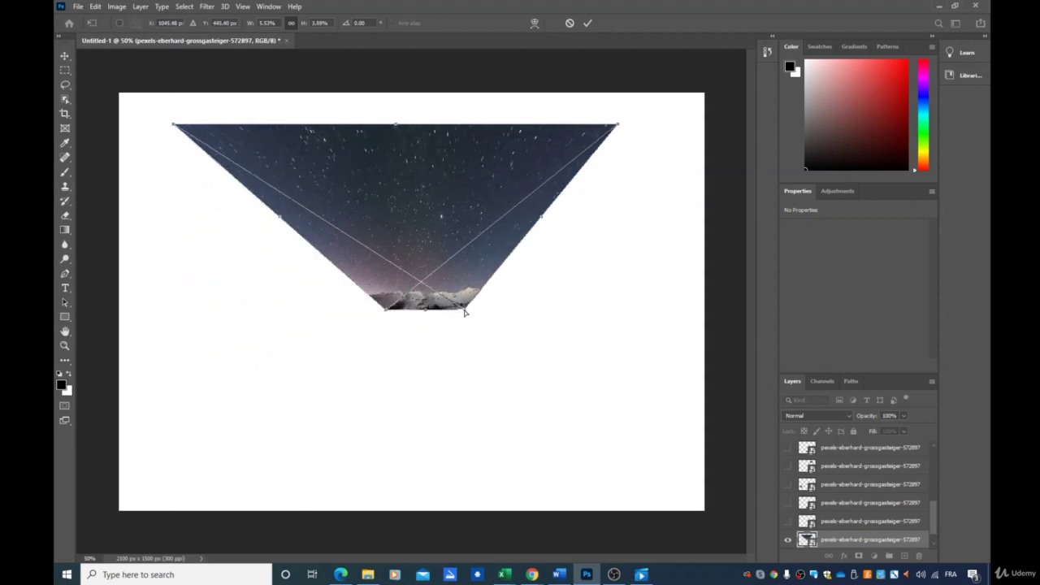
drag(467, 309, 388, 310)
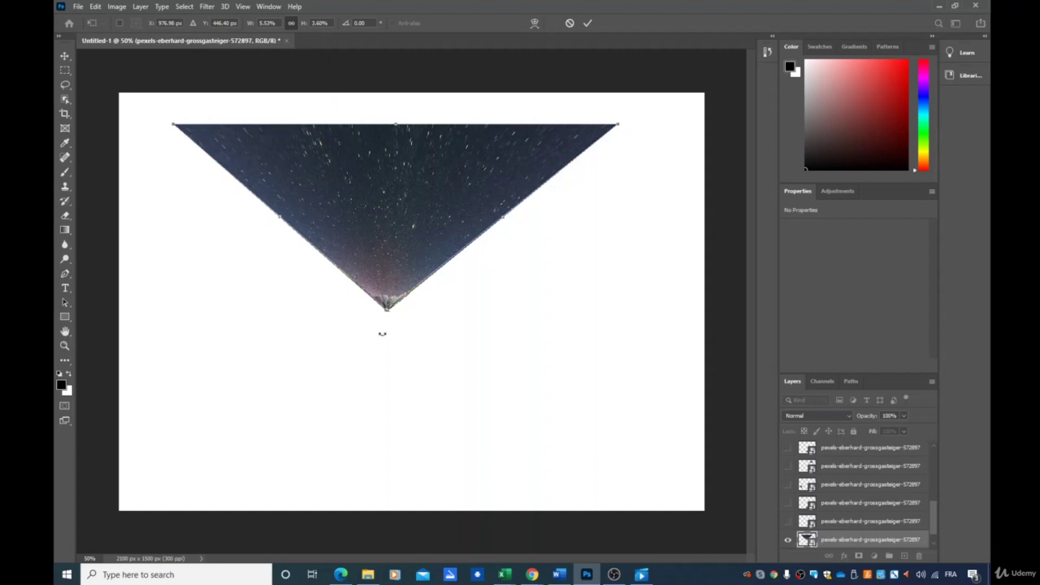
drag(388, 311, 416, 324)
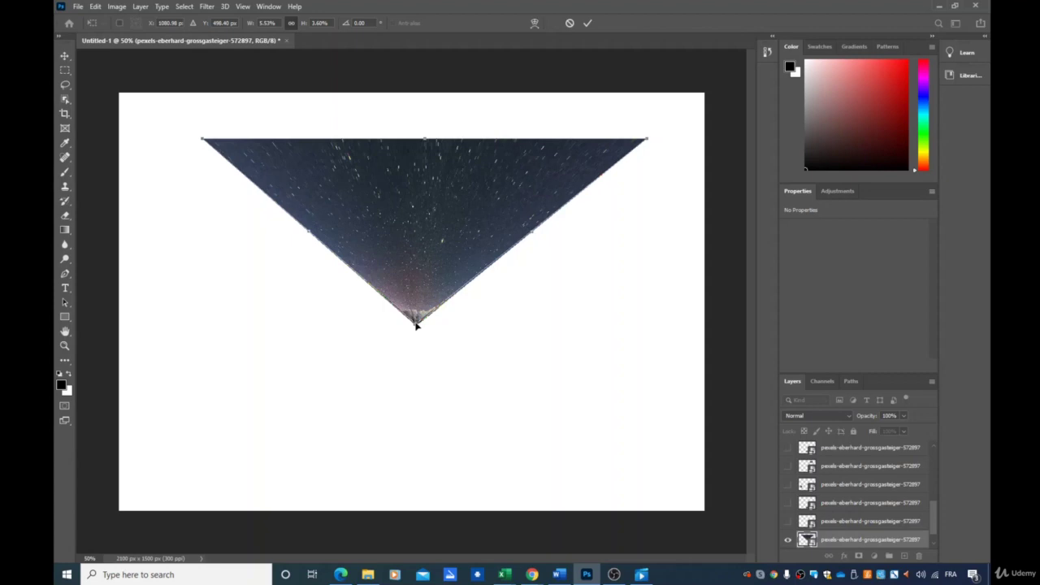
Step: Undo the shift and all corner distortions of the mountain picture
key(ctrl+z)
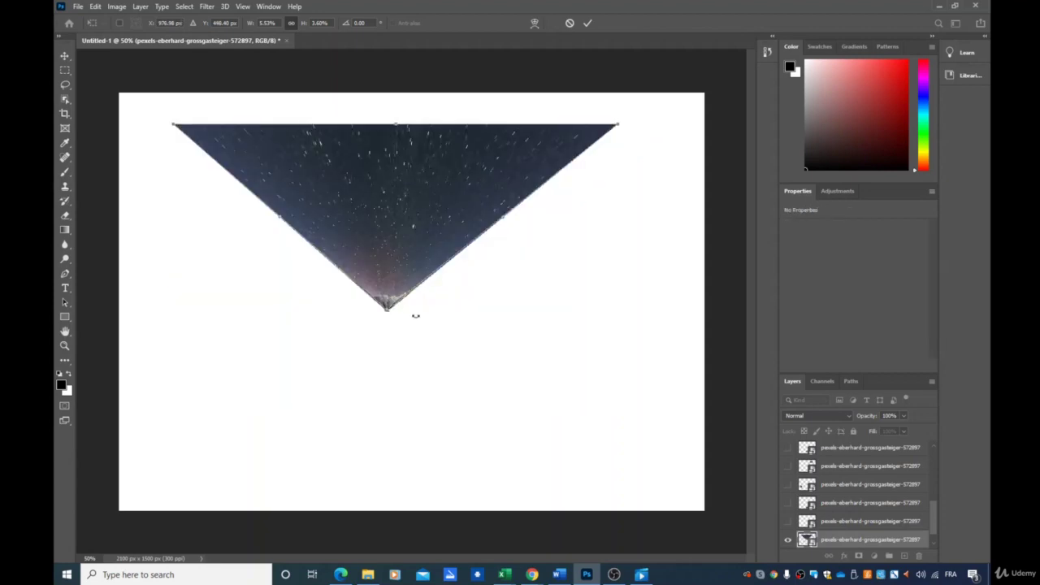
key(ctrl+z)
key(ctrl+z)
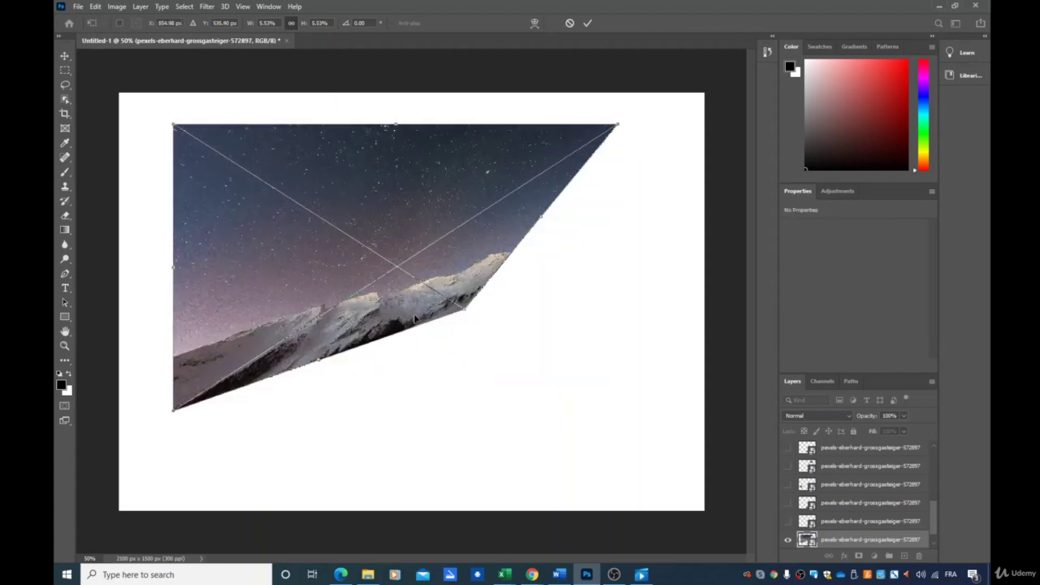
key(ctrl+z)
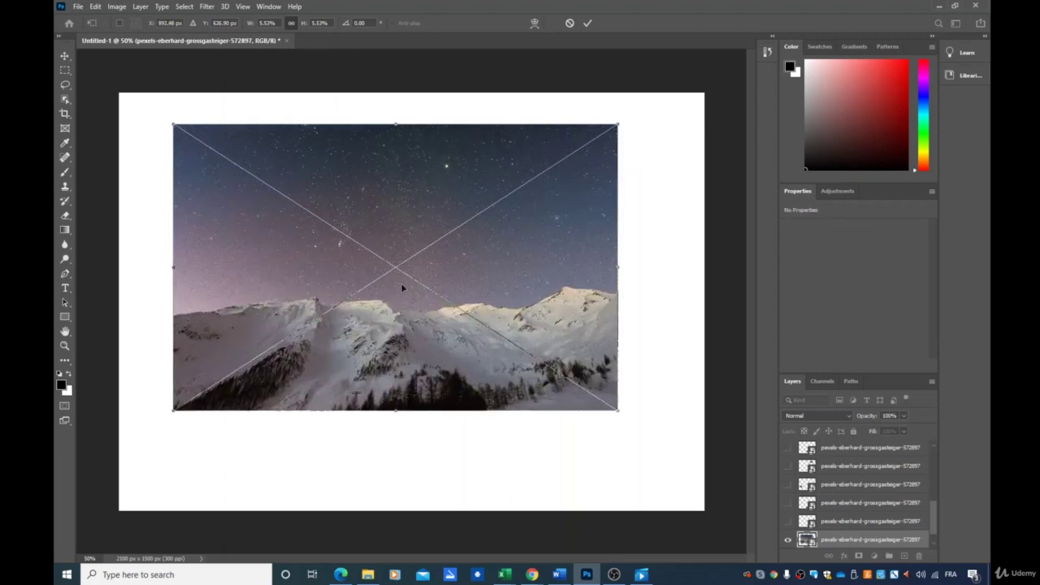
Step: Flip the mountain picture horizontally, flip it back, and flip it horizontally once more
right_click(400, 285)
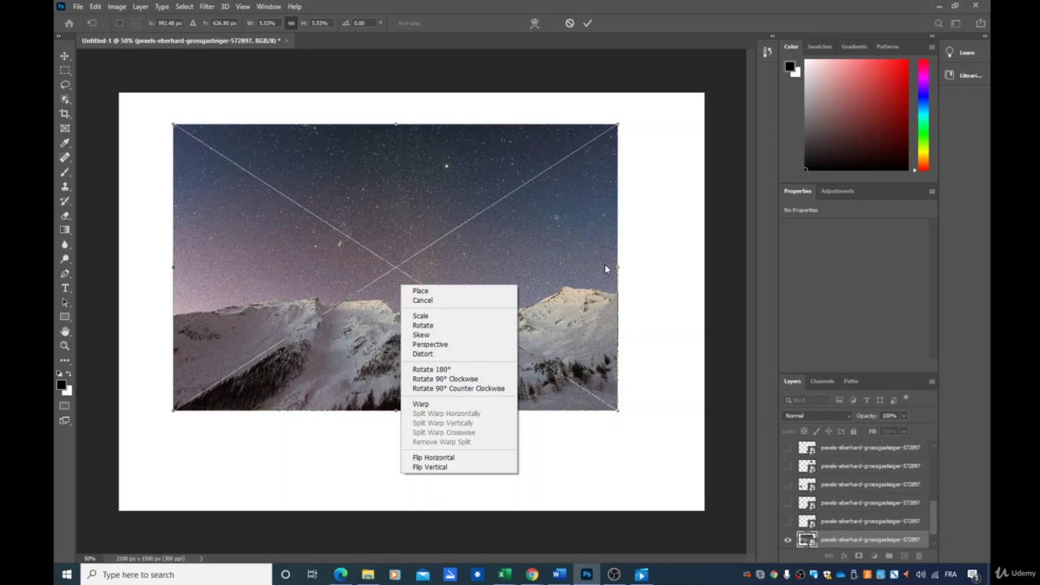
click(457, 457)
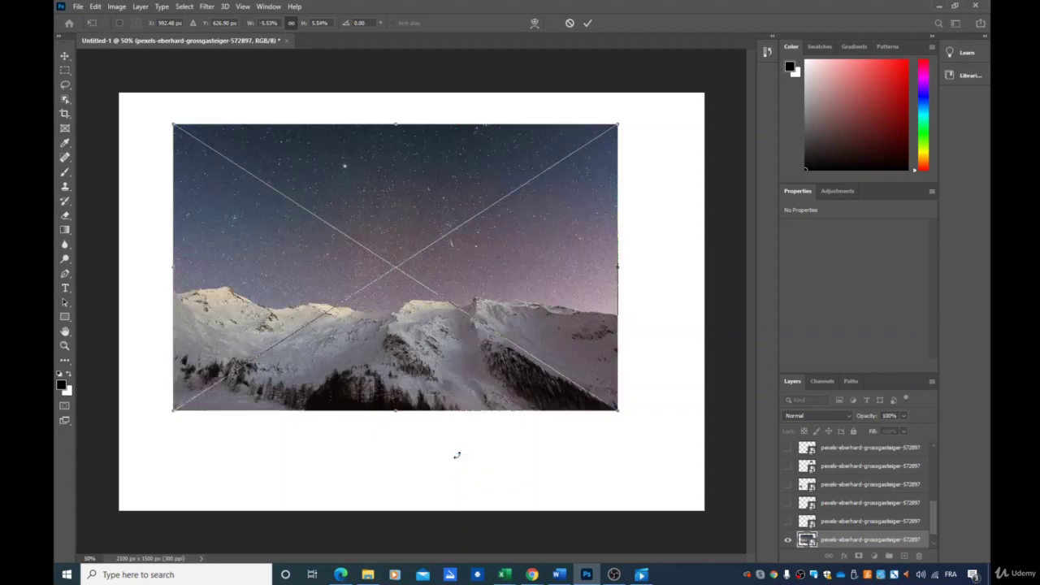
right_click(326, 335)
click(365, 508)
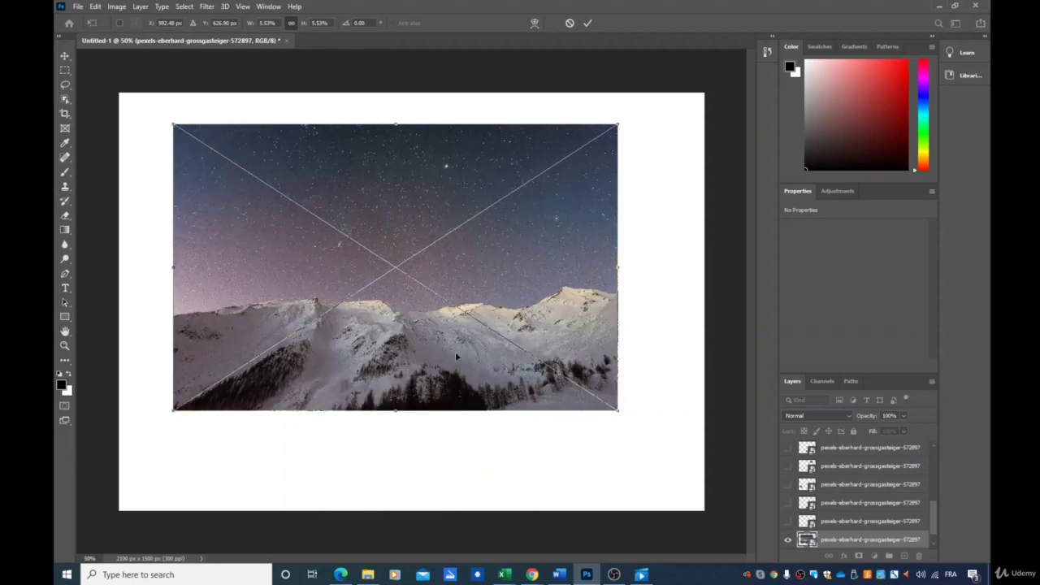
right_click(355, 344)
click(418, 517)
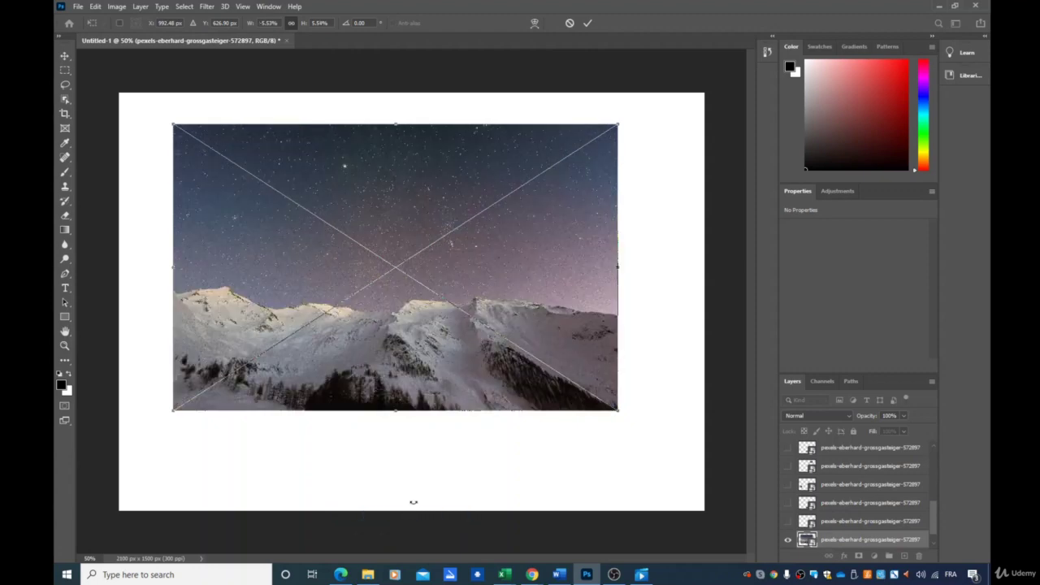
Step: Flip the mountain picture vertically and flip it back upright
right_click(399, 351)
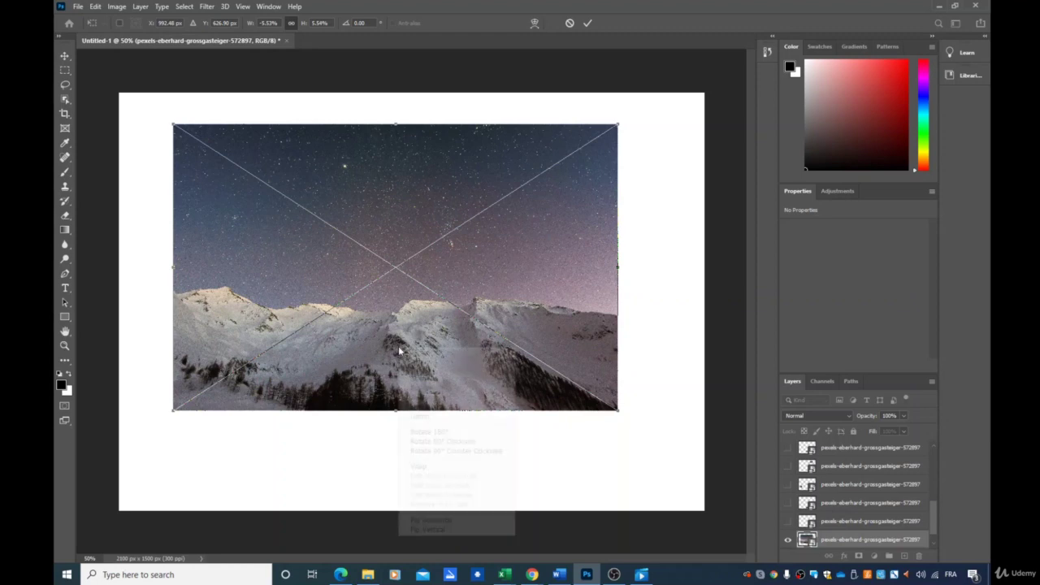
click(453, 530)
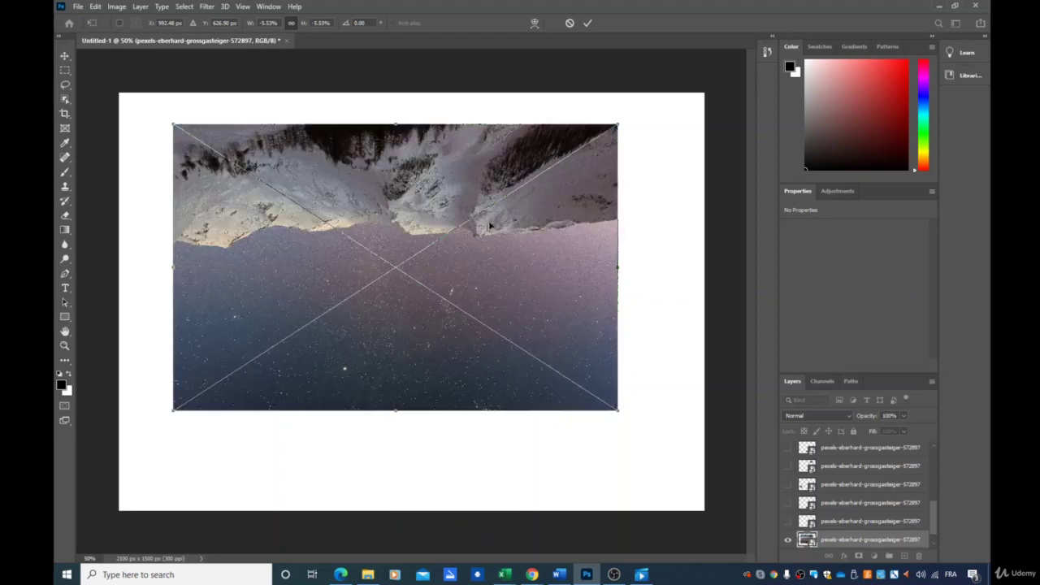
right_click(354, 289)
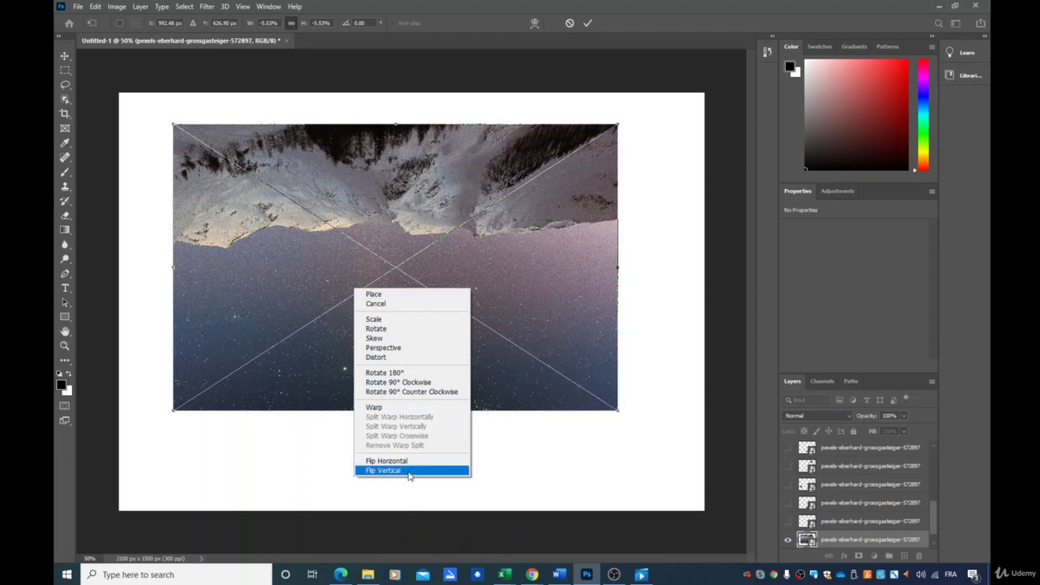
click(409, 470)
Step: Rotate the mountain picture by 180° and rotate it another 180° back upright
right_click(506, 296)
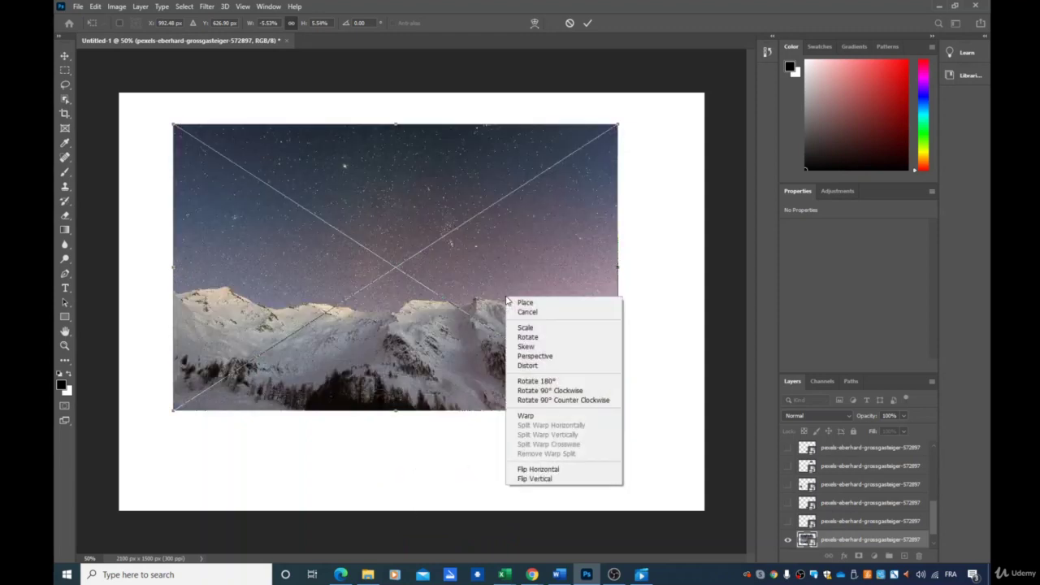
click(573, 380)
right_click(536, 316)
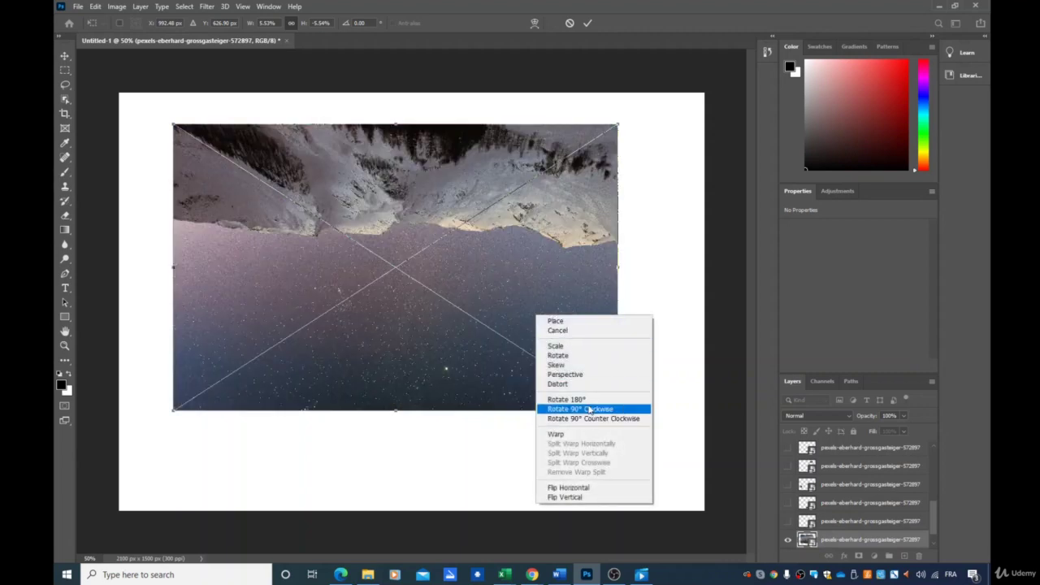
click(586, 401)
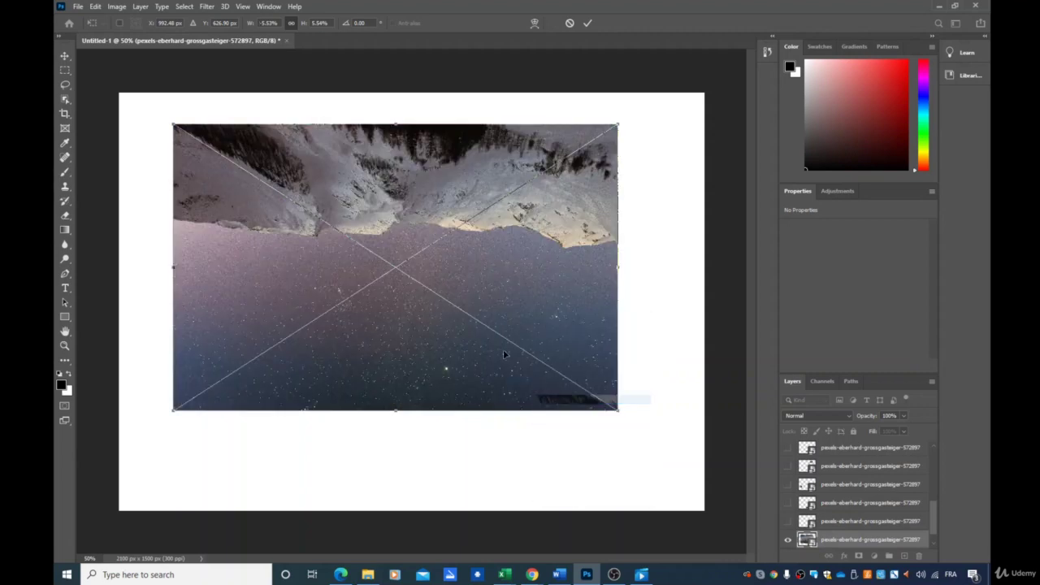
Step: Rotate the mountain picture 90° clockwise and return it with a 90° counter-clockwise rotation
right_click(503, 350)
click(565, 447)
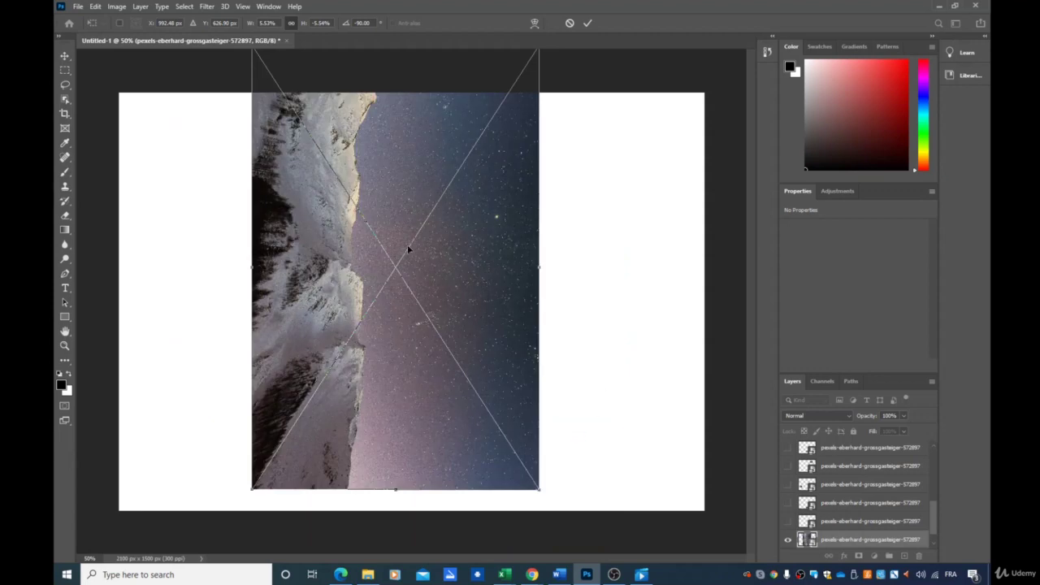
right_click(408, 248)
click(480, 353)
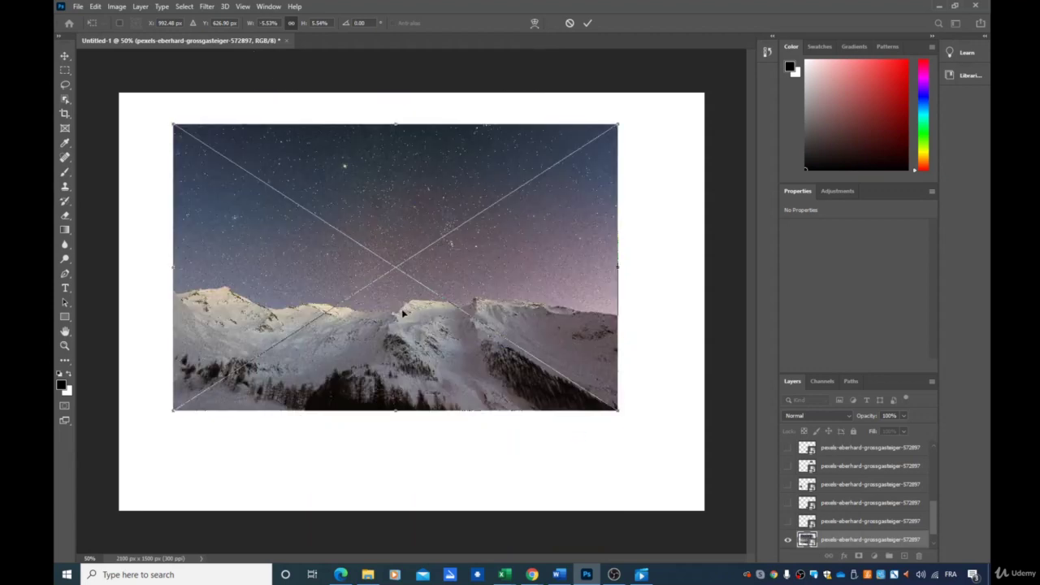
Step: Return to Scale mode, apply the transform, and move the large picture to about X 299 px, Y 200 px with the Move tool
right_click(403, 314)
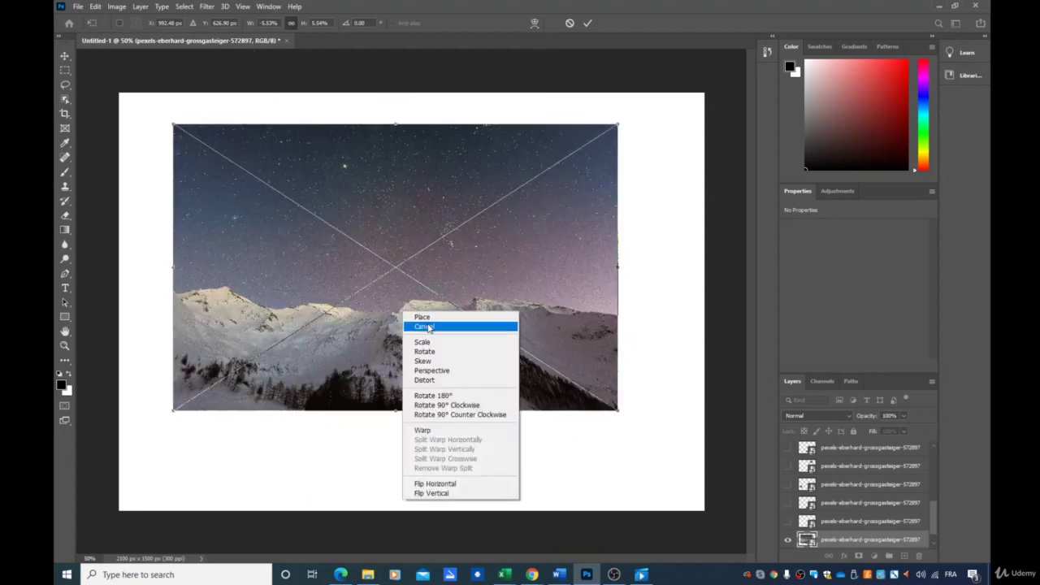
click(459, 367)
right_click(460, 367)
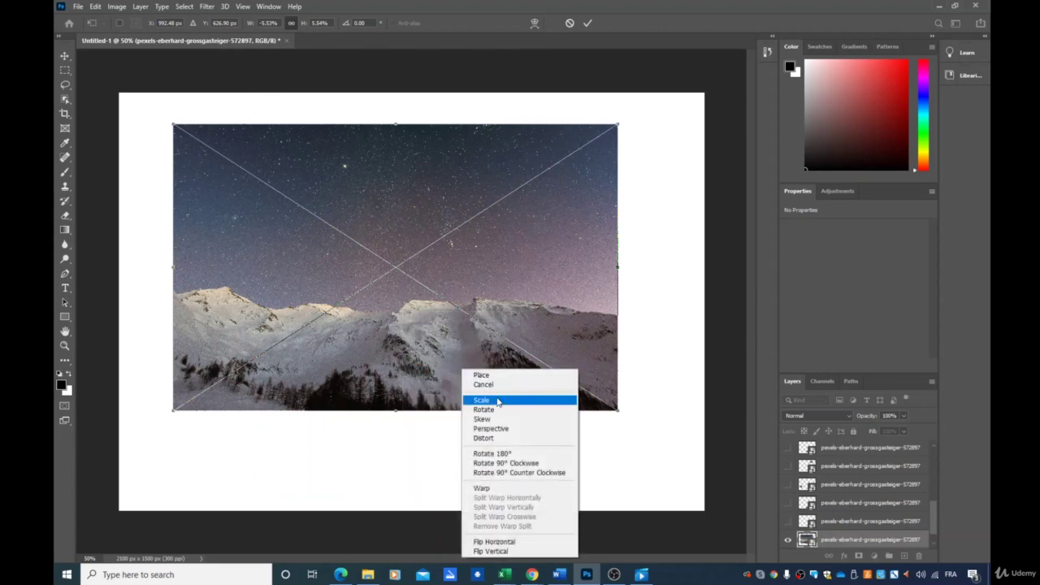
click(497, 400)
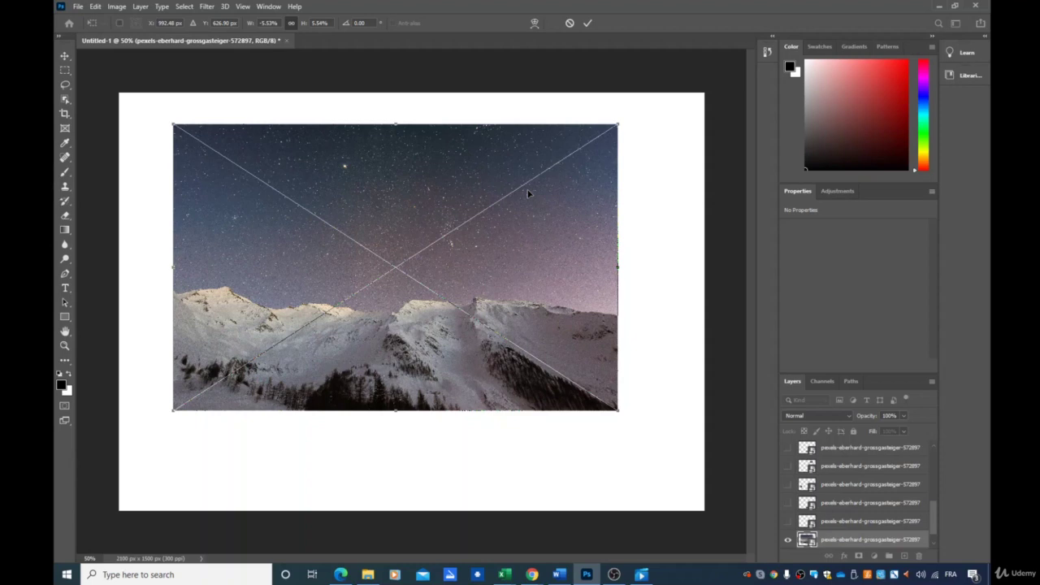
click(65, 56)
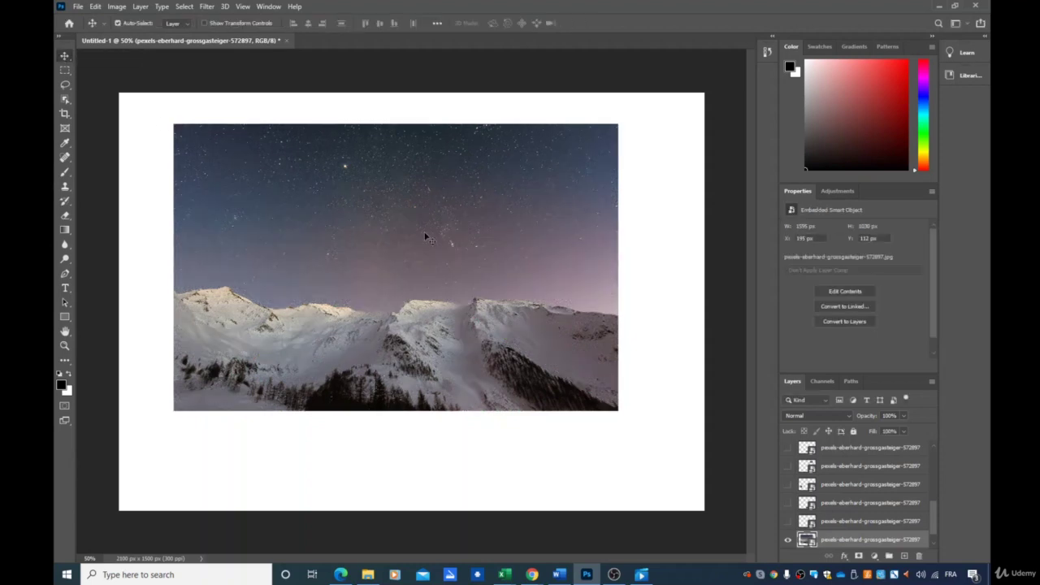
drag(392, 241, 423, 269)
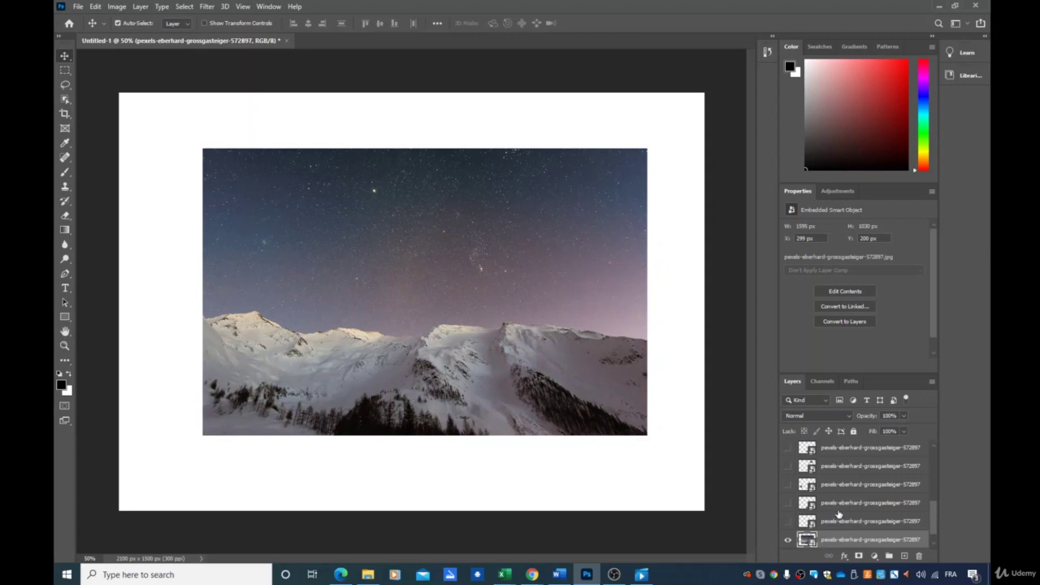
Step: Hide the large mountain picture's layer and show the three small picture layers directly above it
click(787, 541)
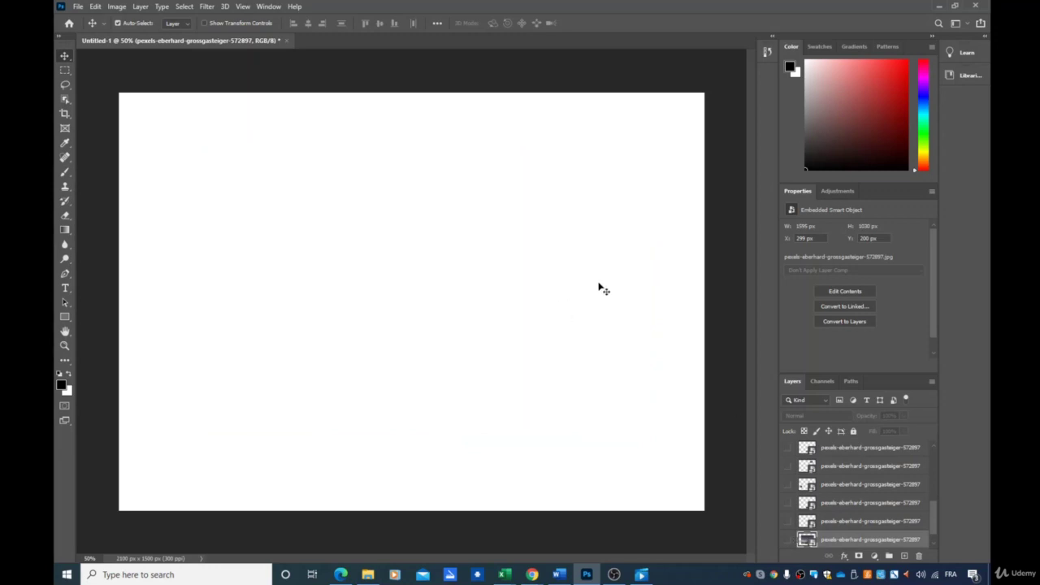
click(787, 522)
click(787, 503)
click(787, 485)
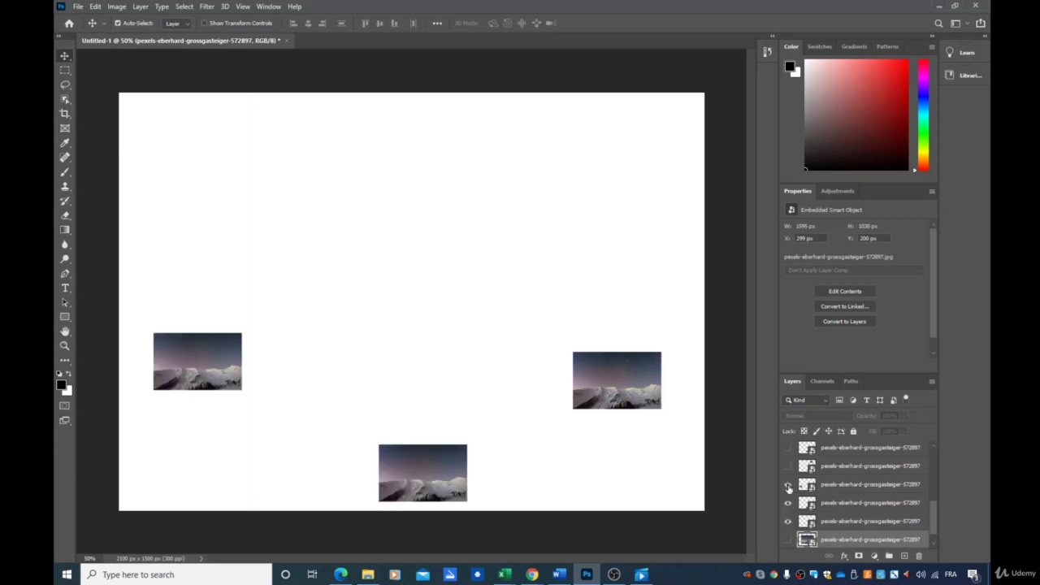
Step: Line up the three small pictures edge to edge in a horizontal row, starting from the one already at the canvas's lower left
drag(448, 483, 308, 382)
drag(634, 379, 389, 358)
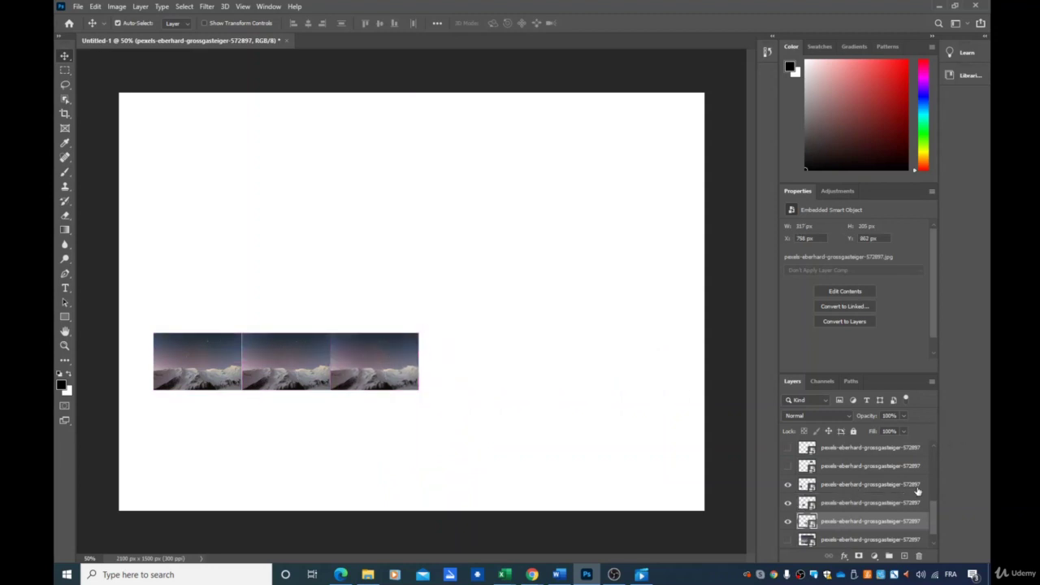
Step: Link the three visible small picture layers and move the row together up the canvas and back down to its lower part
shift+click(850, 503)
shift+click(842, 521)
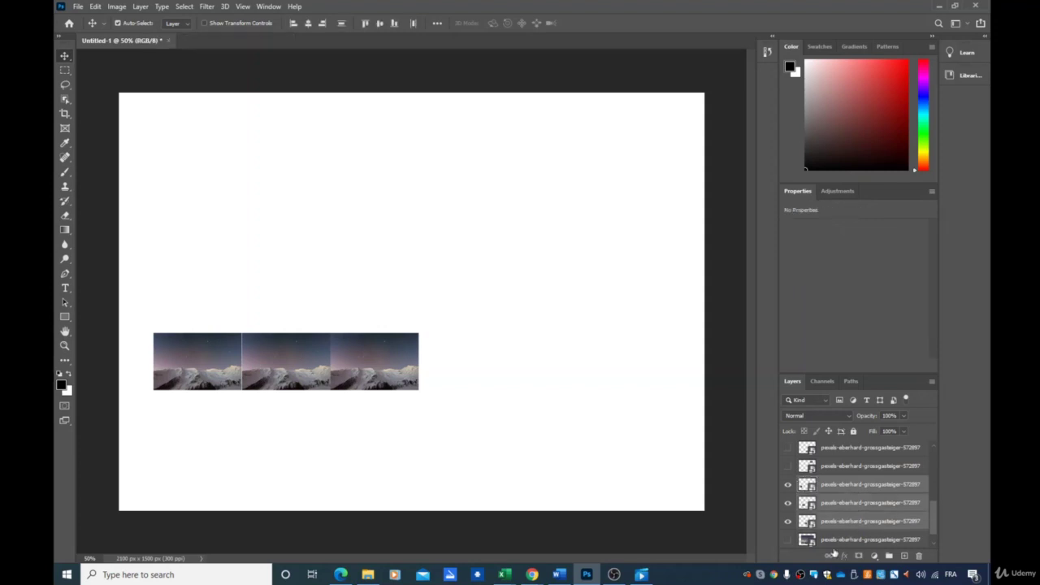
click(828, 558)
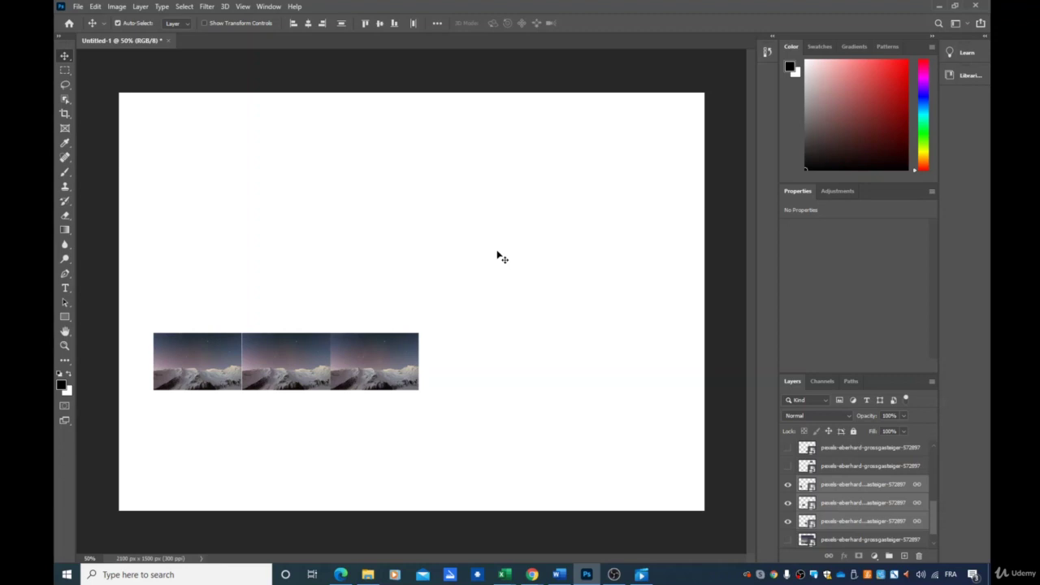
drag(242, 348, 340, 234)
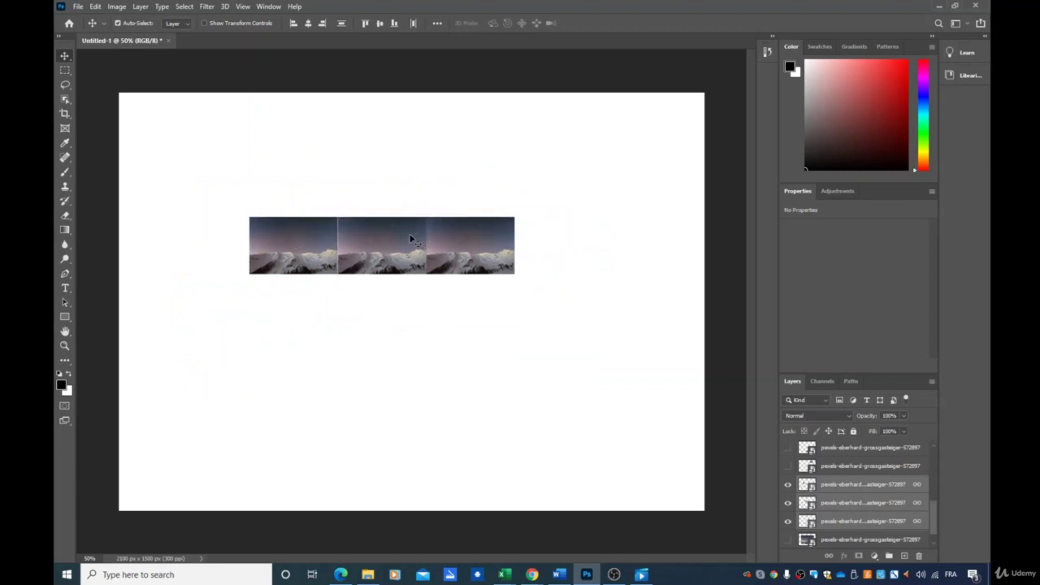
drag(412, 235, 367, 343)
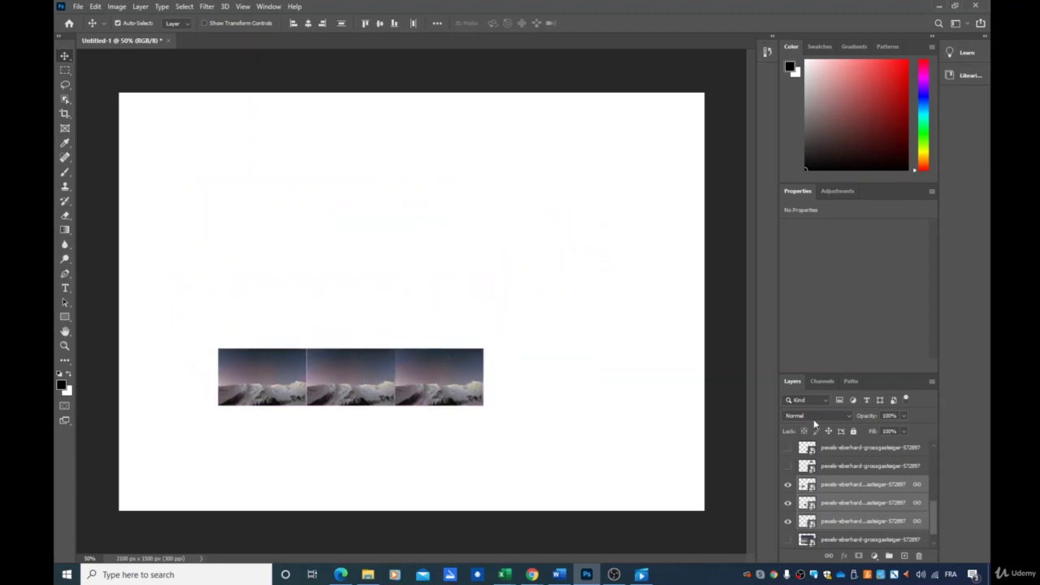
Step: Show the hidden small picture directly above the linked layers and move all four pictures together as linked layers
click(787, 467)
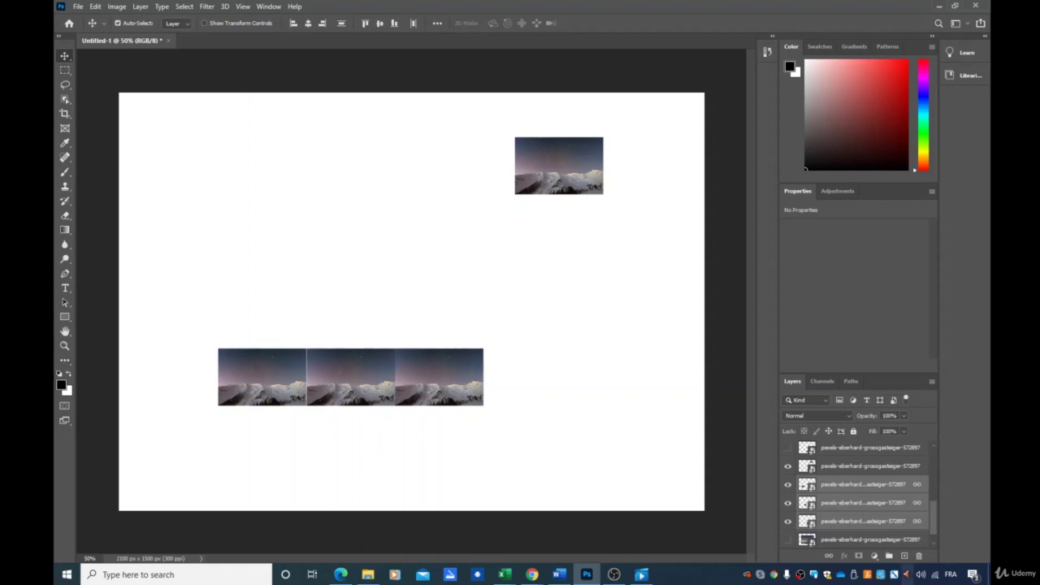
shift+click(842, 469)
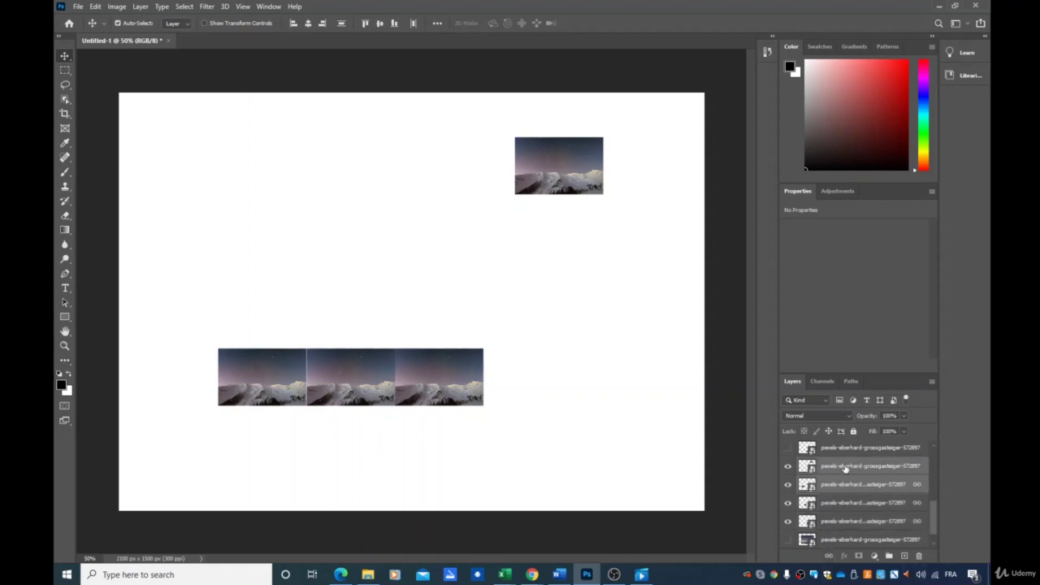
click(842, 524)
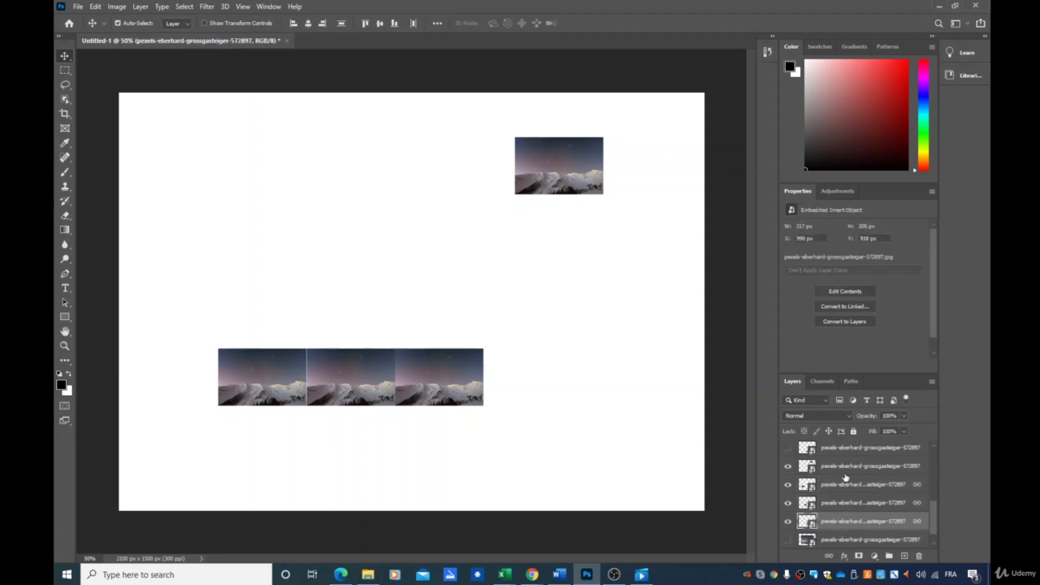
shift+click(842, 505)
shift+click(843, 482)
shift+click(842, 470)
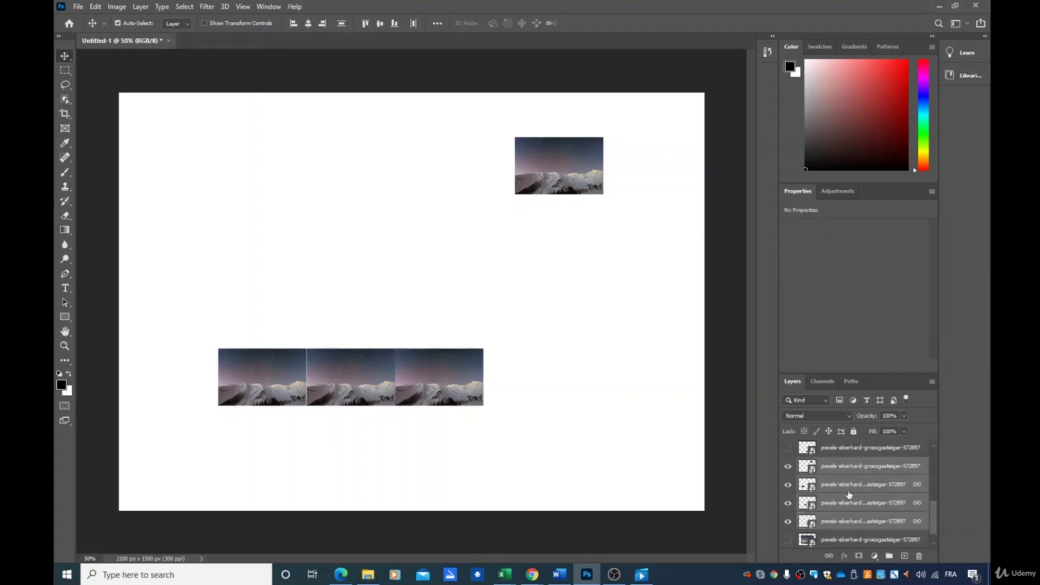
mouse_move(436, 360)
mouse_down()
mouse_move(371, 355)
mouse_move(534, 411)
mouse_move(431, 345)
mouse_move(520, 355)
mouse_move(484, 358)
mouse_move(476, 399)
mouse_move(460, 365)
mouse_move(430, 365)
mouse_up()
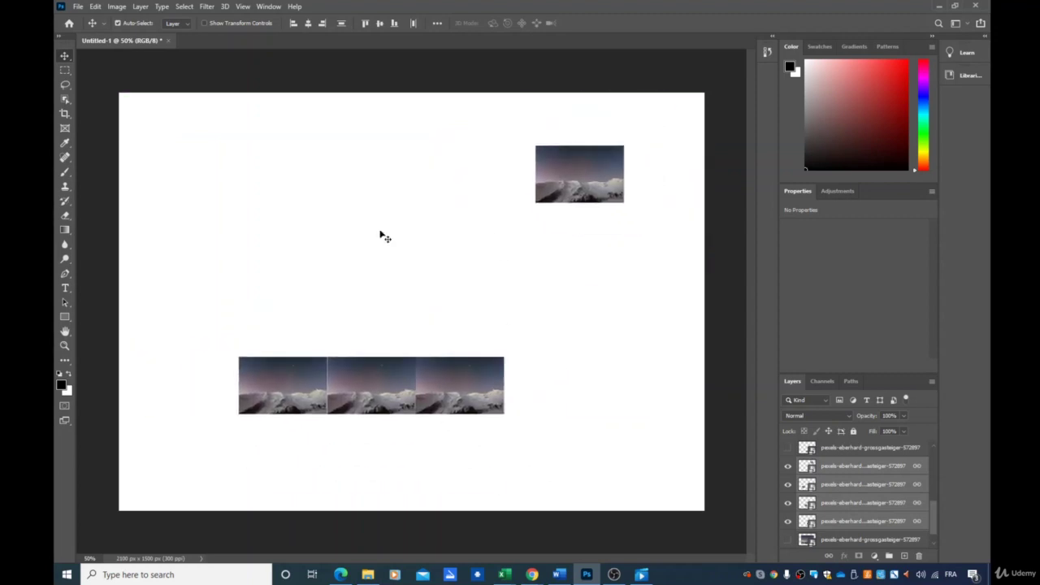
drag(572, 203, 559, 225)
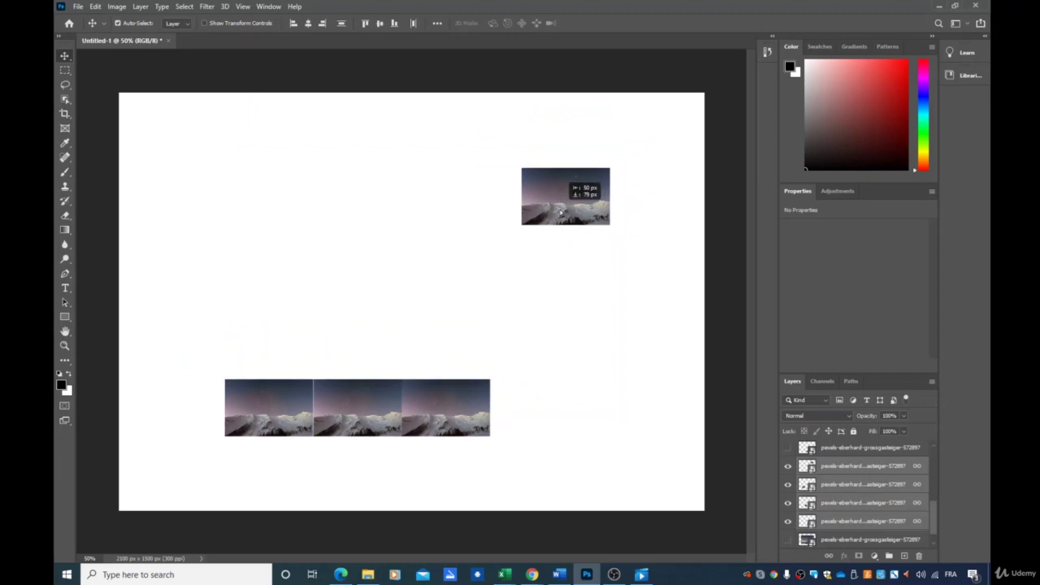
Step: Unlink the separate upper picture's layer and place that picture edge to edge at the row's right end, about X 1331 px, Y 1027 px
click(921, 470)
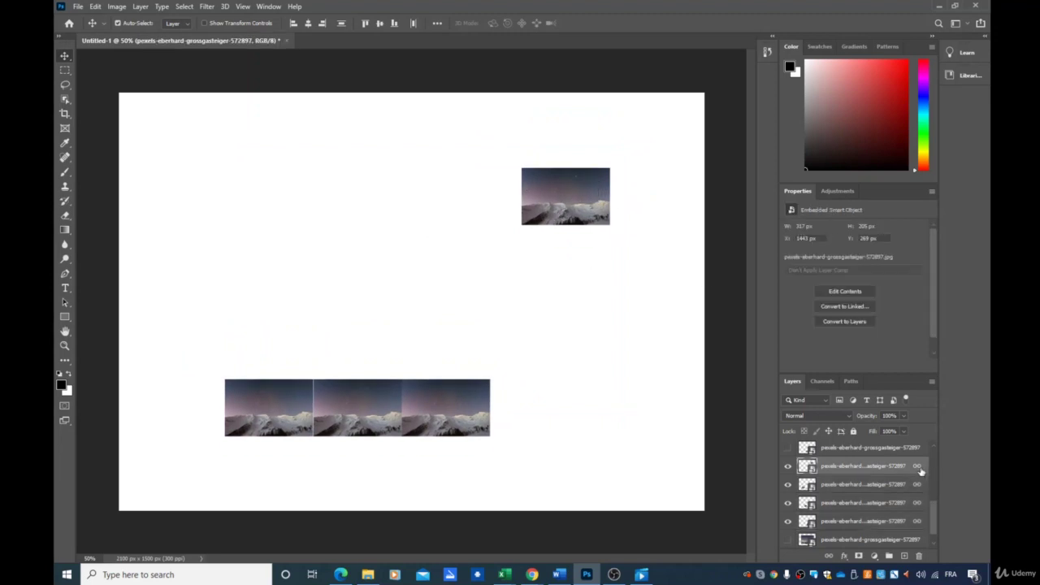
click(828, 556)
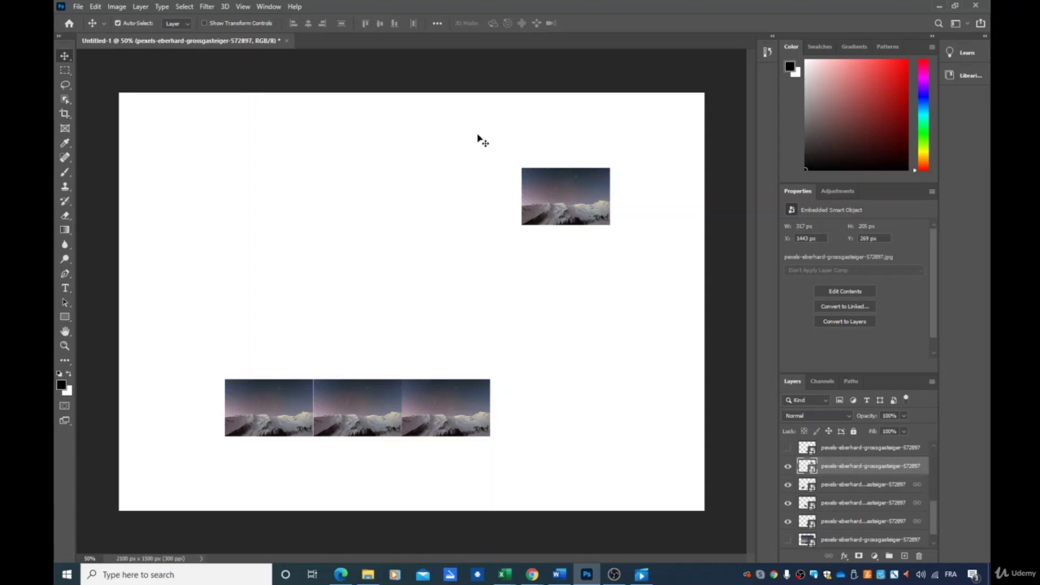
drag(543, 192, 513, 397)
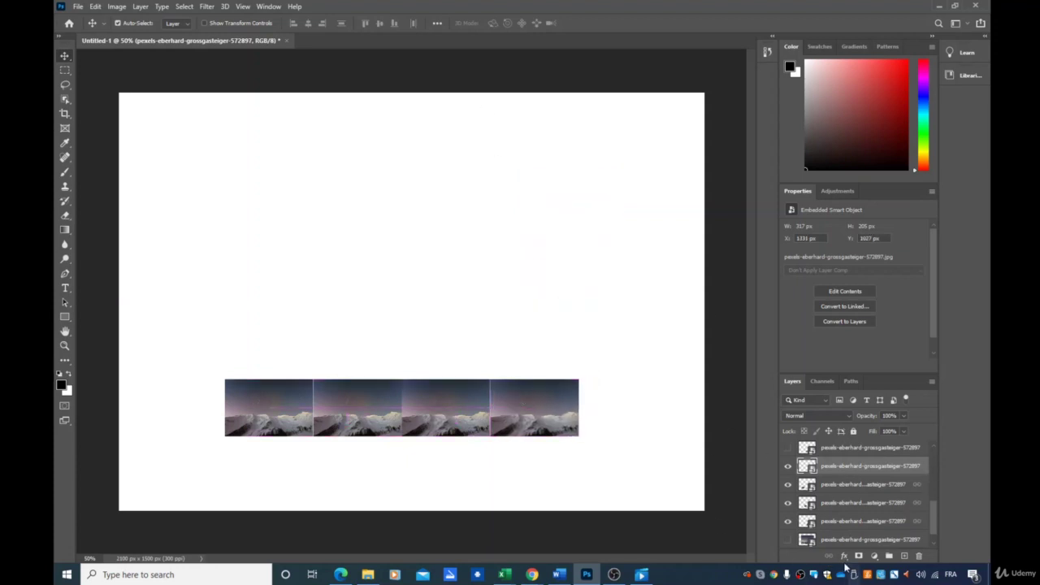
Step: Link all four picture layers and move the row up, centring it at about X 934 px, Y 667.5 px
shift+click(877, 486)
shift+click(866, 504)
shift+click(862, 524)
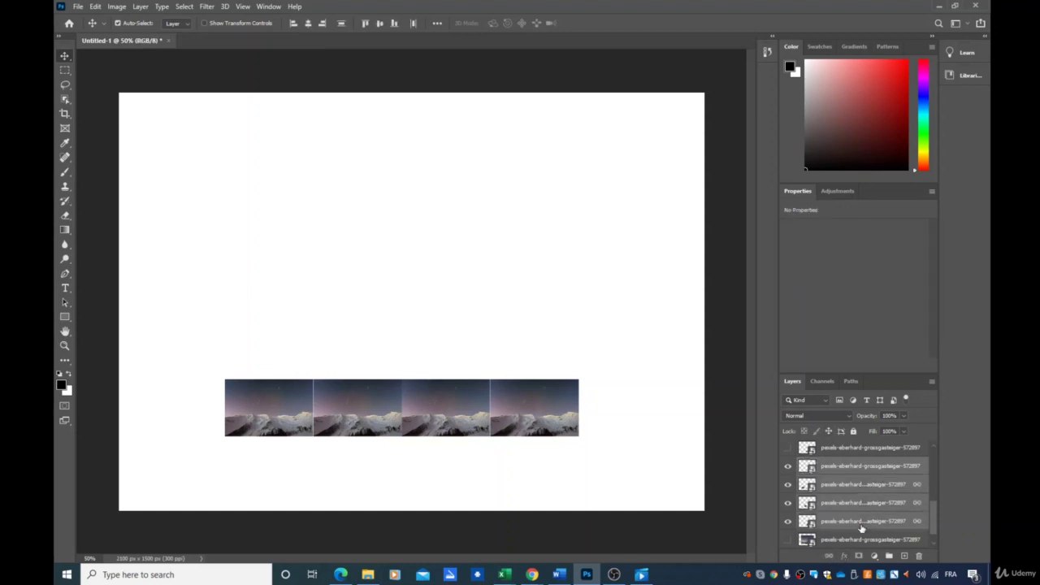
click(828, 557)
drag(335, 389, 319, 276)
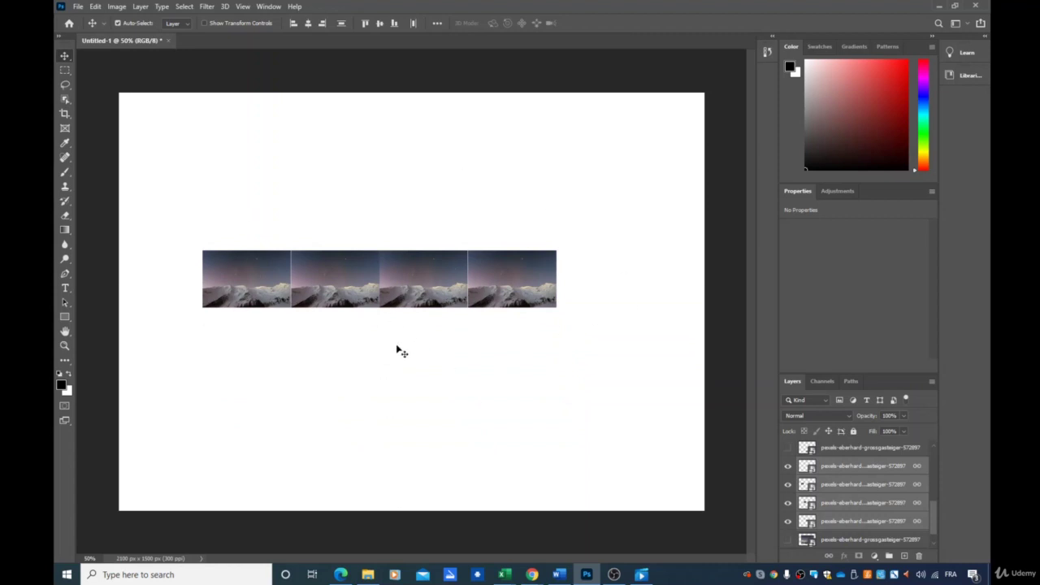
Step: Flip the linked row of four pictures horizontally with Free Transform
key(ctrl+t)
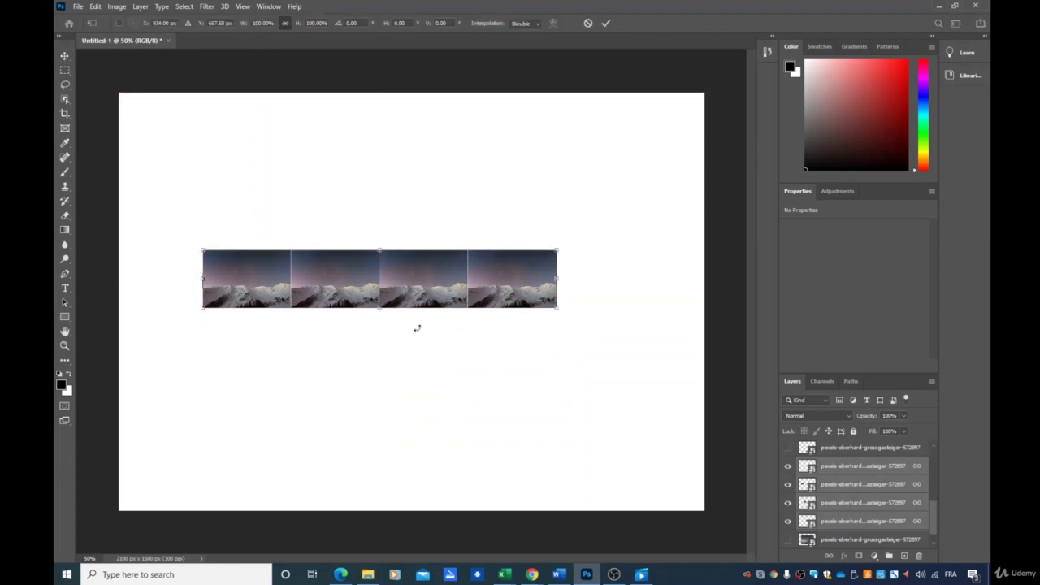
right_click(383, 277)
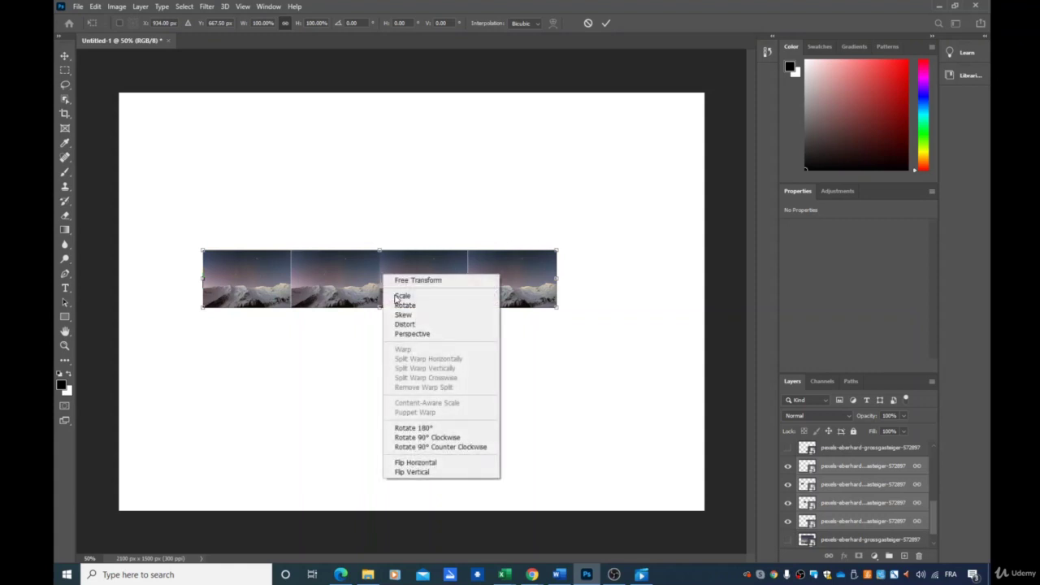
click(446, 463)
Step: Flip the four-picture row vertically, and return it to its original orientation with another horizontal and vertical flip
right_click(405, 296)
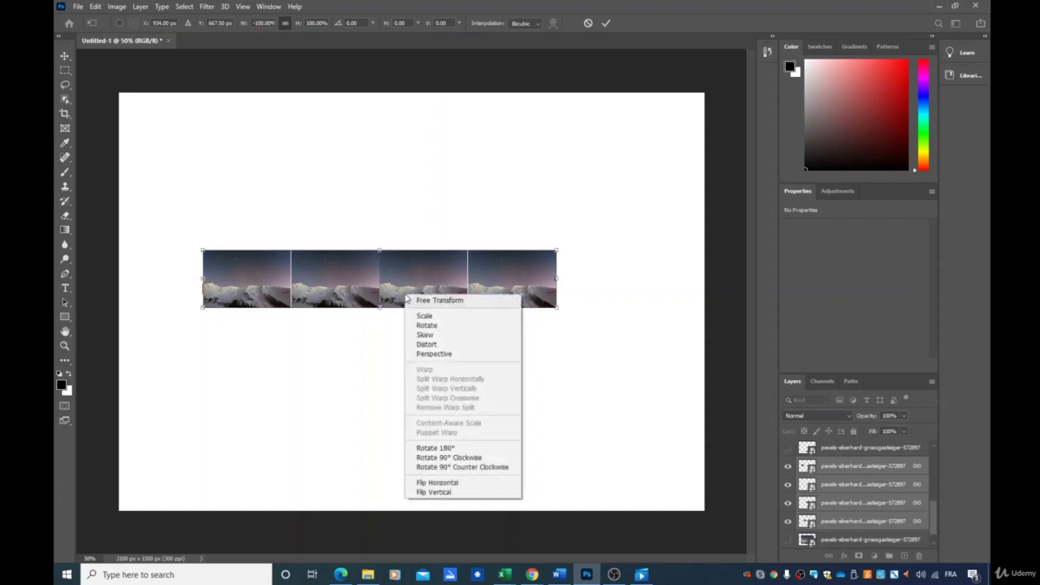
click(467, 493)
right_click(388, 291)
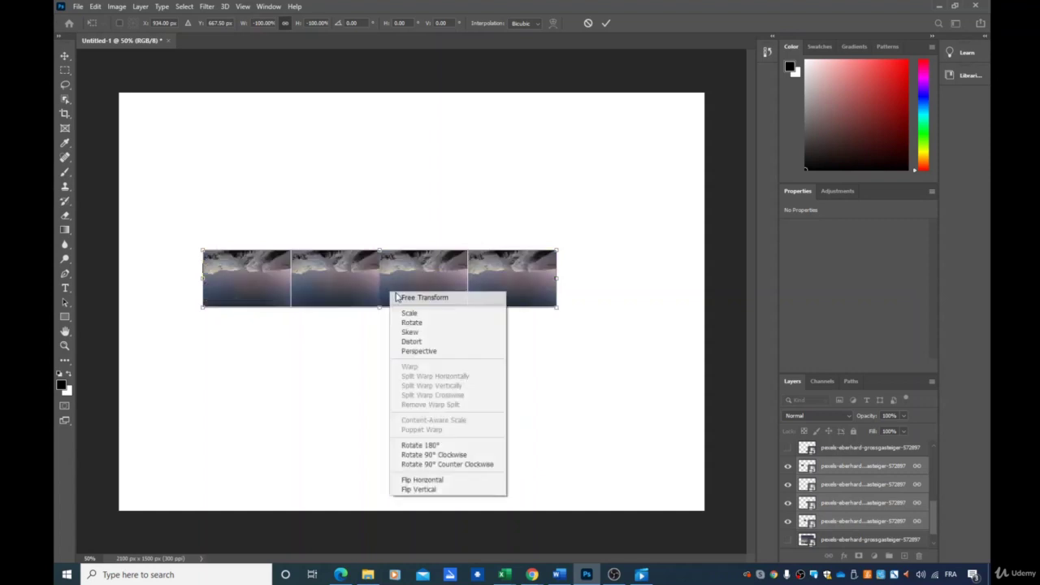
click(449, 482)
right_click(409, 296)
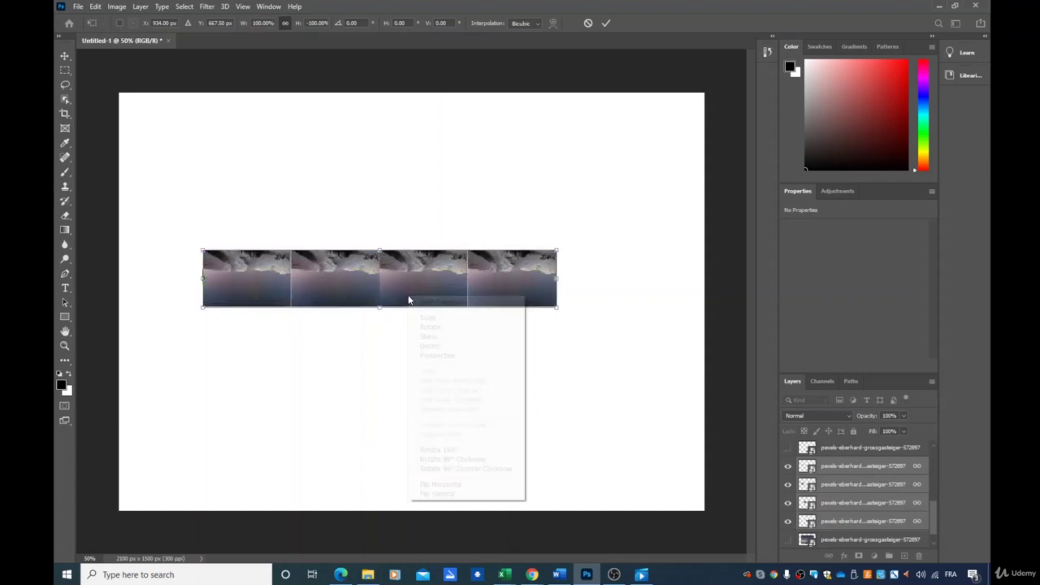
click(442, 493)
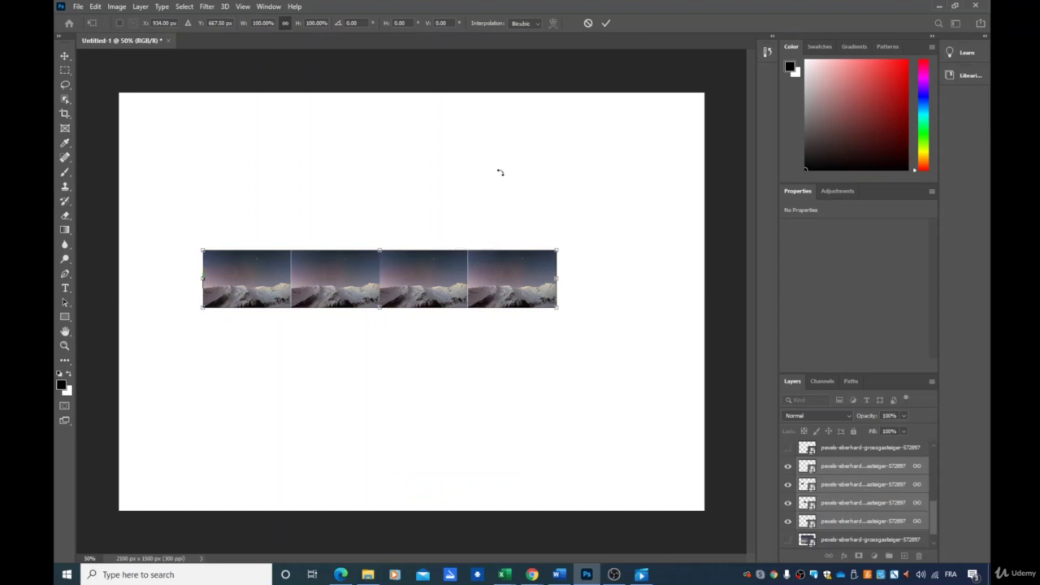
Step: Try scaling the row to about 95.88% and pulling its lower-right corner downward as a distortion, undoing both changes
drag(555, 309, 550, 339)
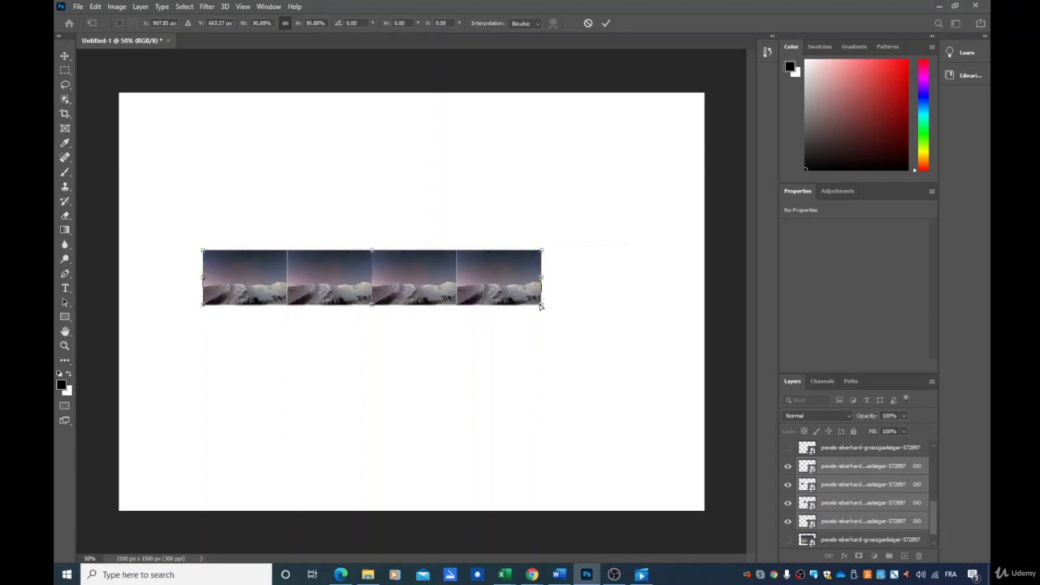
drag(540, 306, 534, 461)
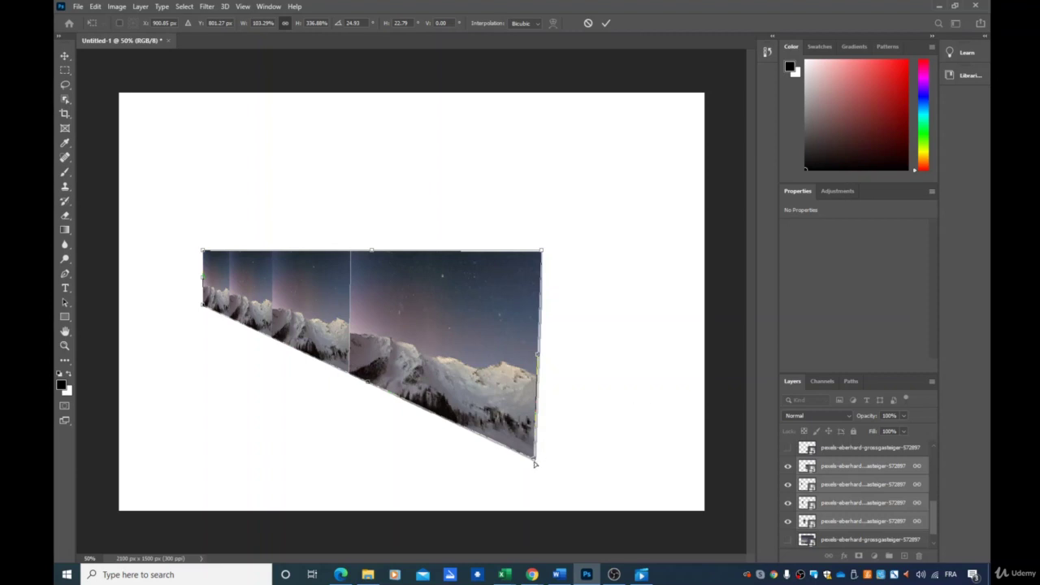
key(ctrl+z)
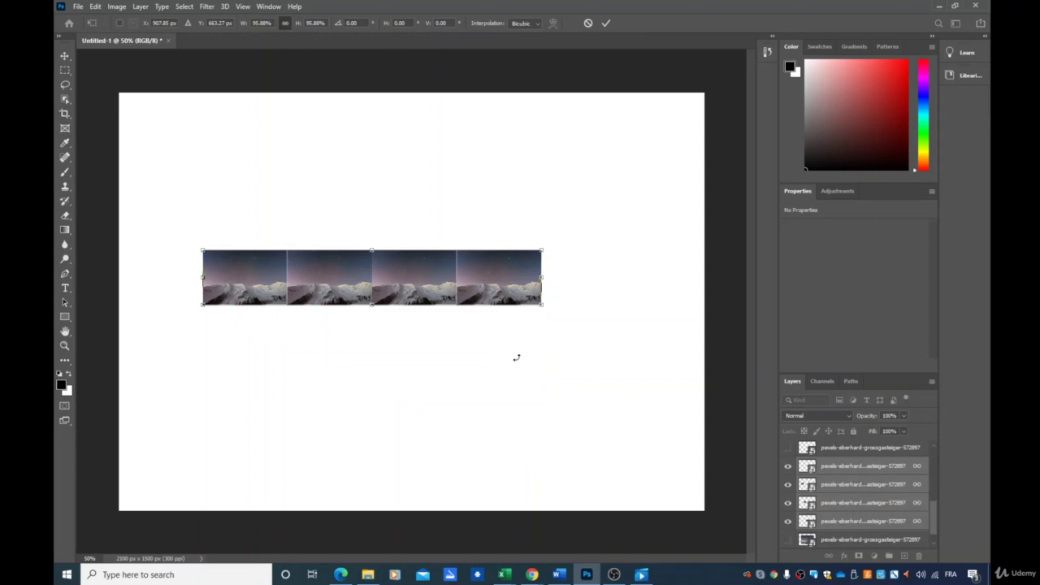
key(ctrl+z)
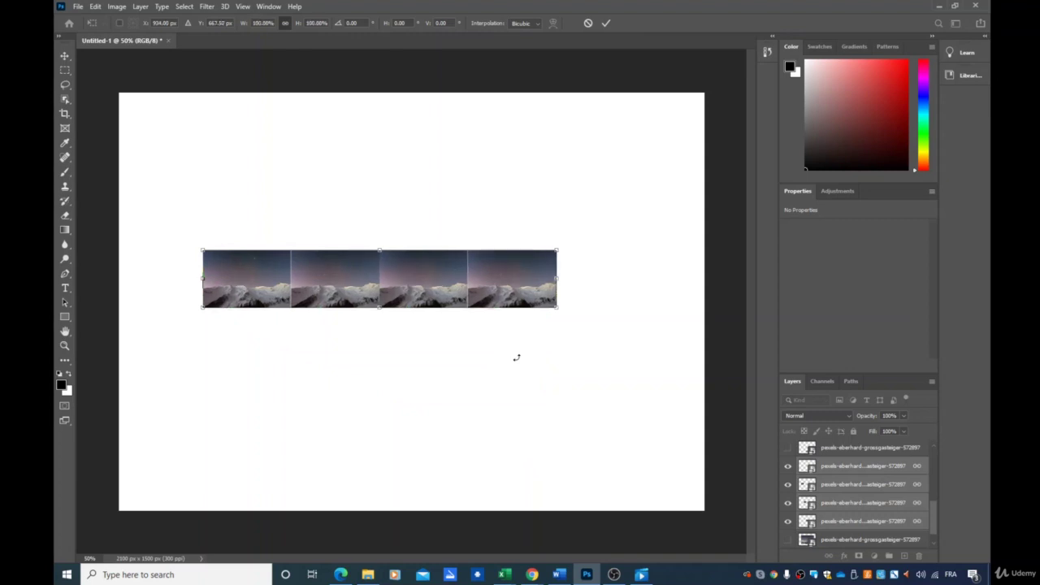
Step: Undo the last three flips, keeping only the first horizontal flip of the row
key(ctrl+z)
key(ctrl+z)
key(ctrl+z)
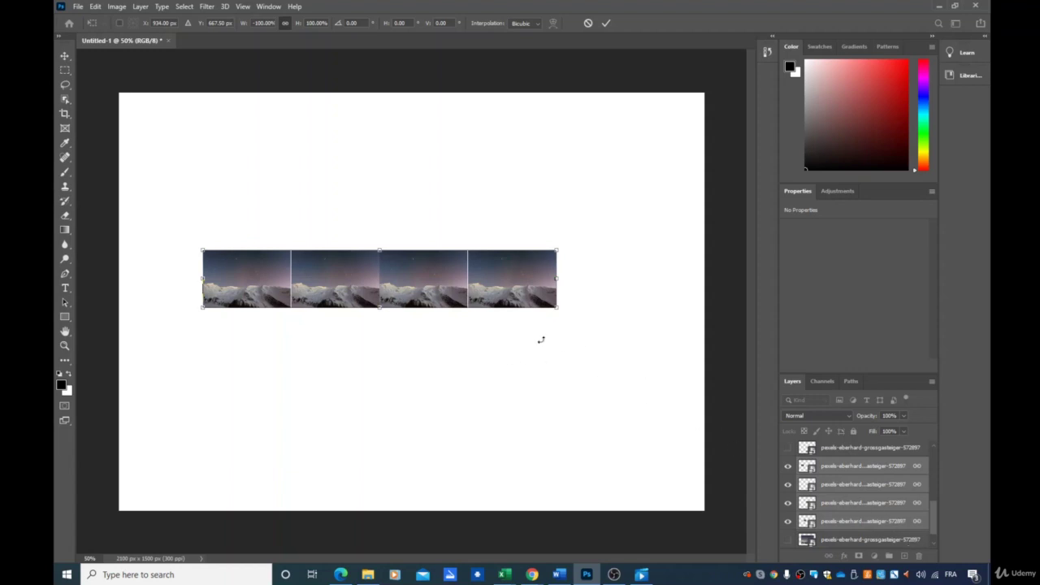
scroll(835, 506, up, 2)
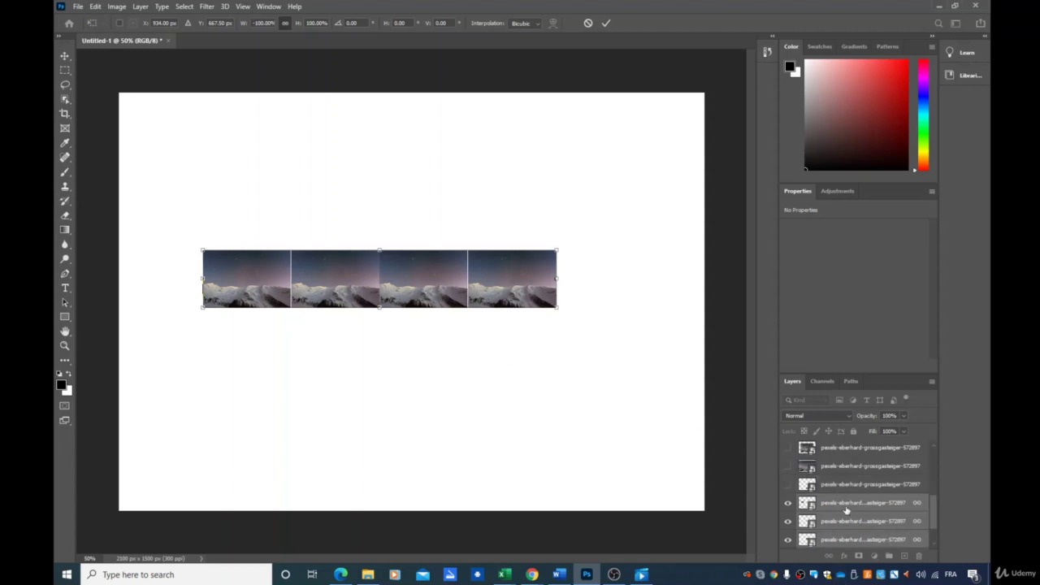
scroll(834, 506, down, 3)
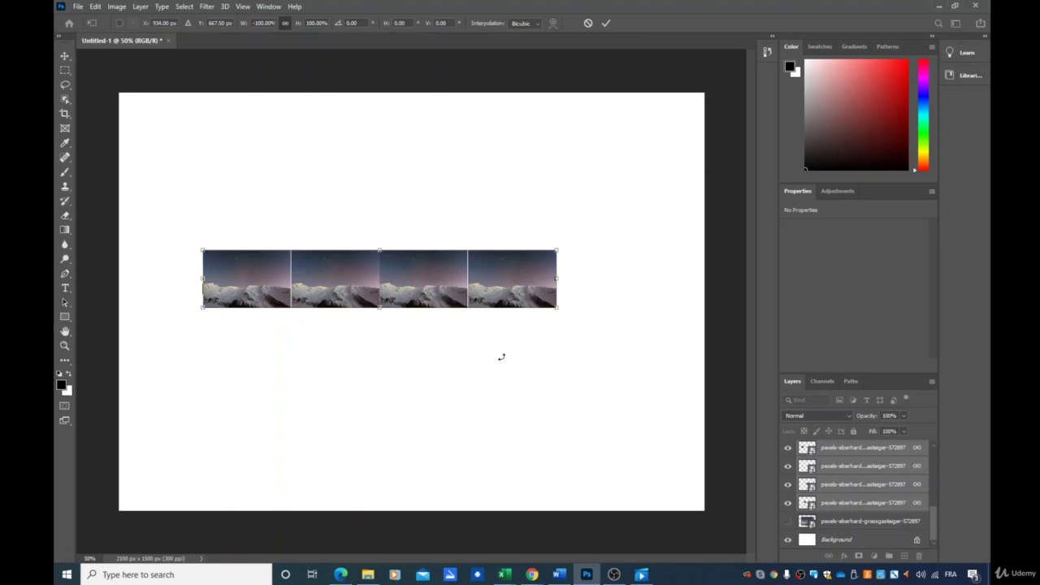
scroll(852, 461, up, 4)
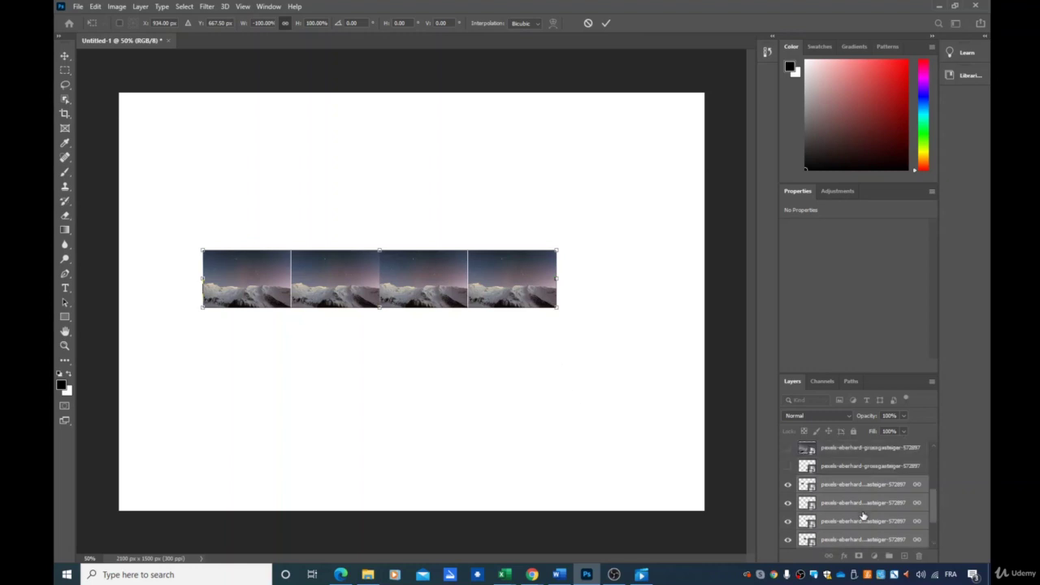
scroll(852, 461, down, 4)
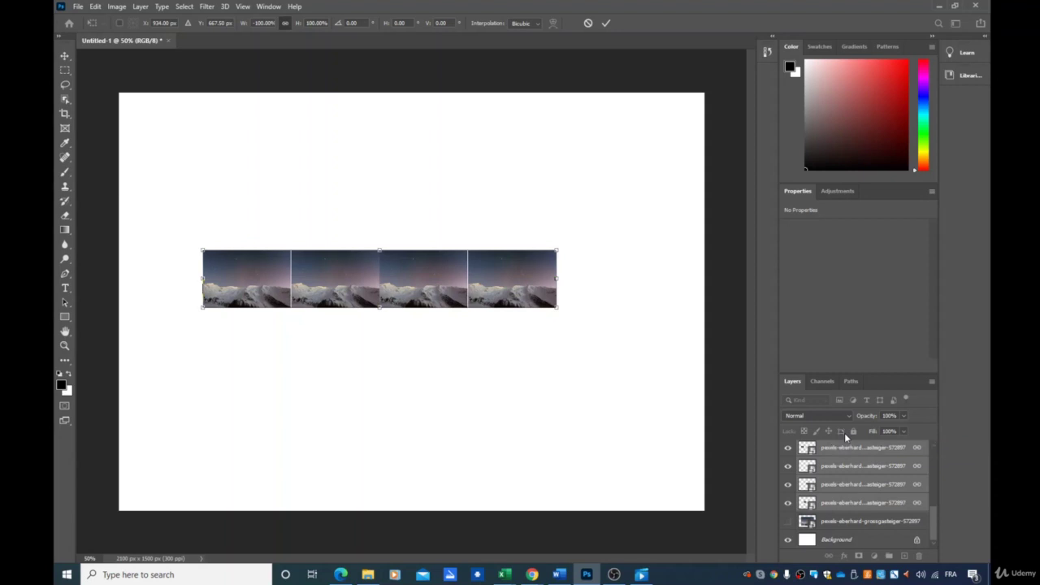
scroll(859, 535, up, 1)
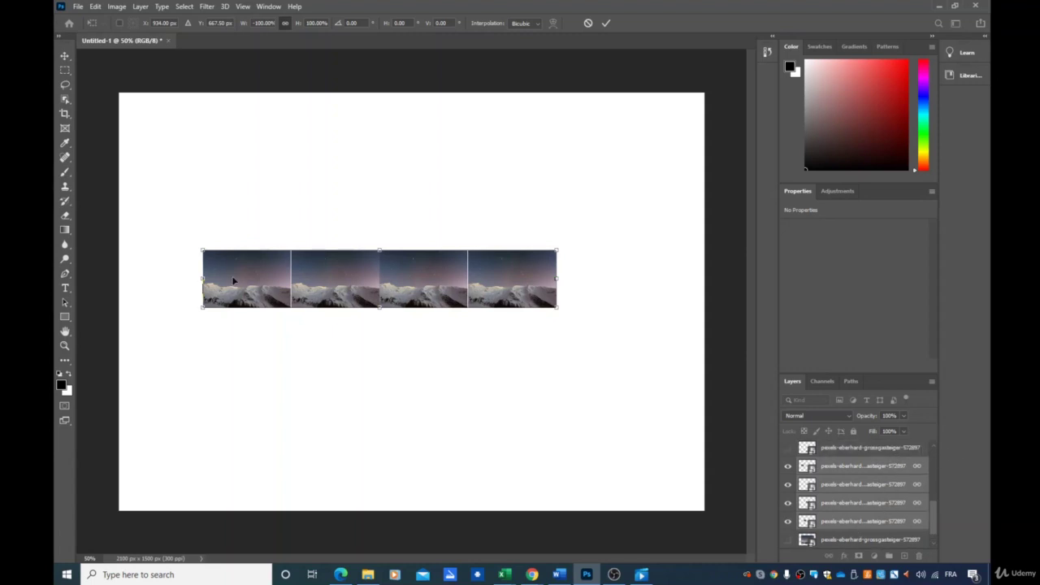
Step: Move the flipped row down to about X 930 px, Y 852.5 px and apply the transform
drag(233, 280, 231, 332)
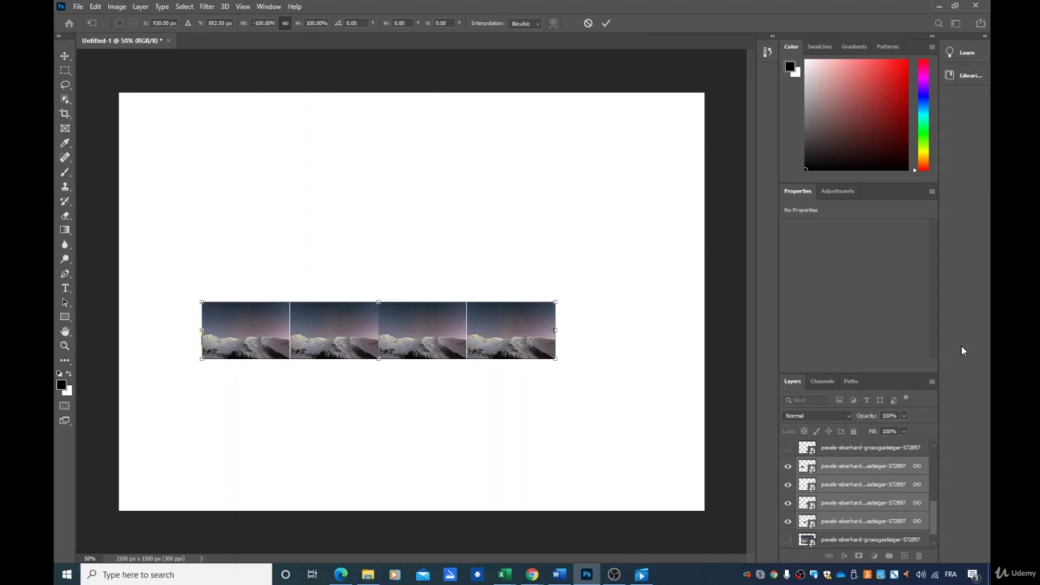
key(Return)
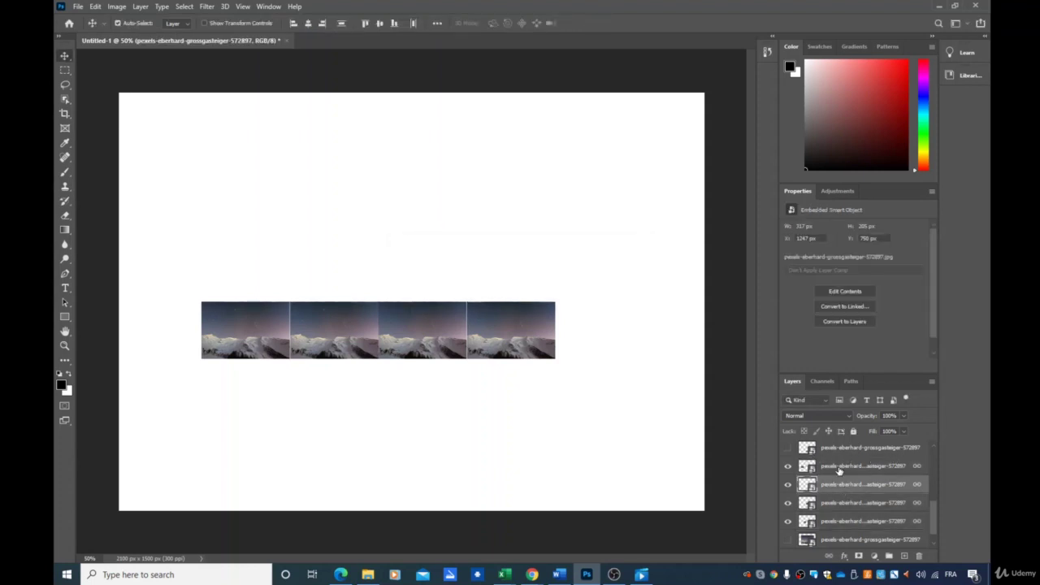
Step: Group the four linked picture layers in Pass Through mode at 100% opacity, and move the group directly below Layer 1 in the stack
click(840, 470)
shift+click(839, 486)
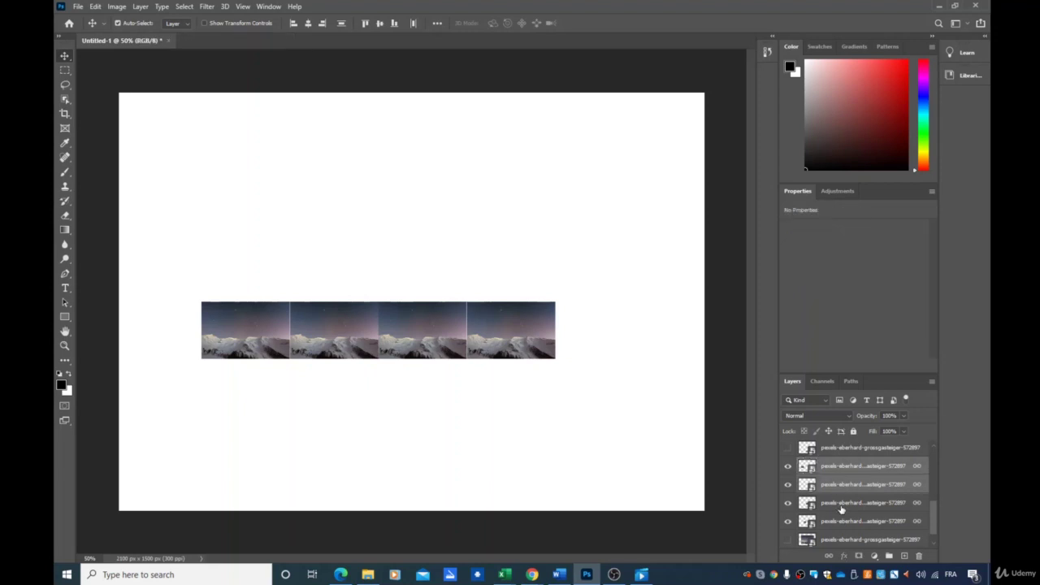
shift+click(841, 521)
right_click(846, 486)
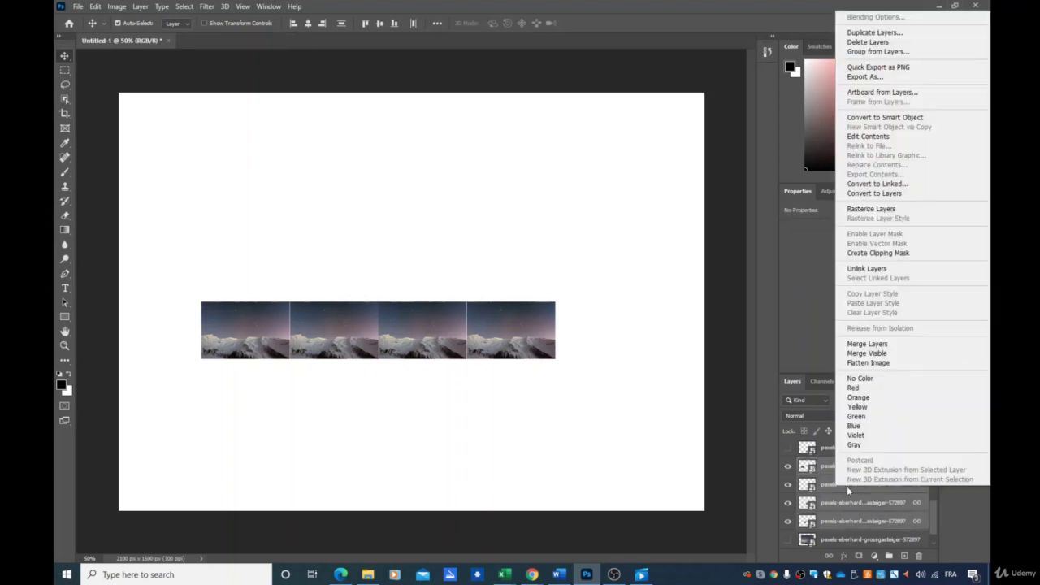
click(874, 52)
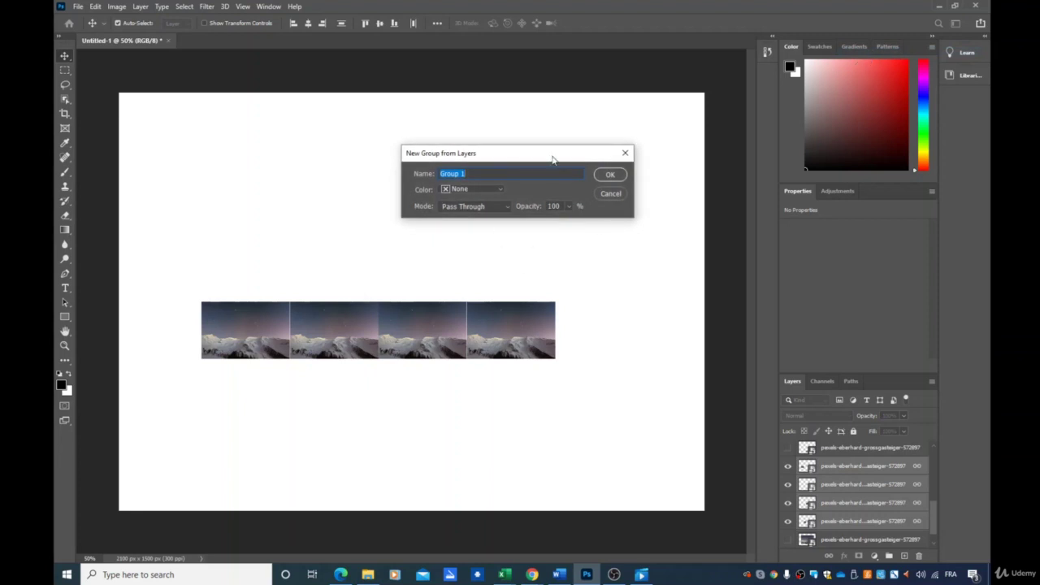
click(608, 175)
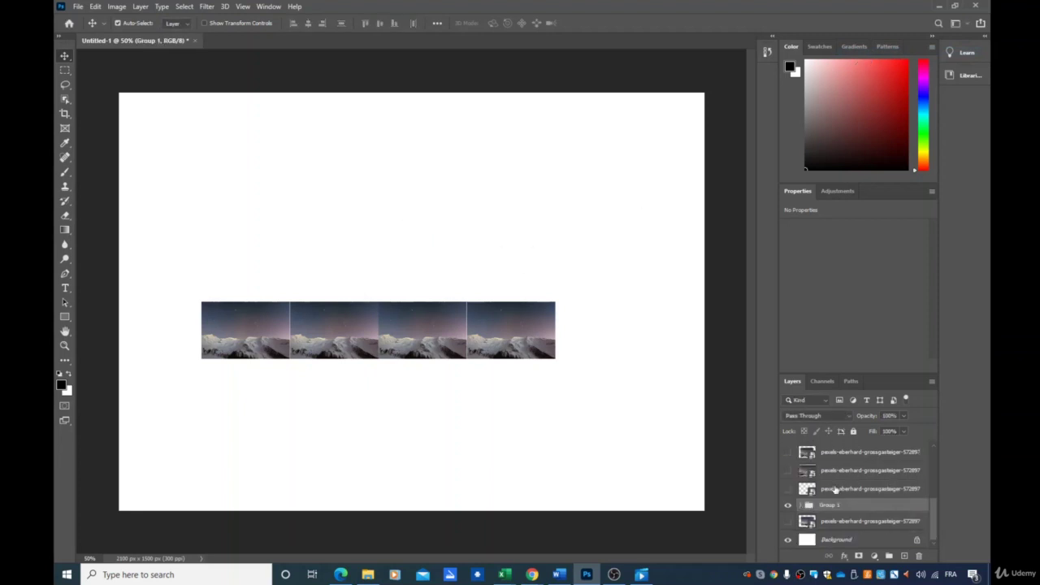
drag(820, 509, 827, 458)
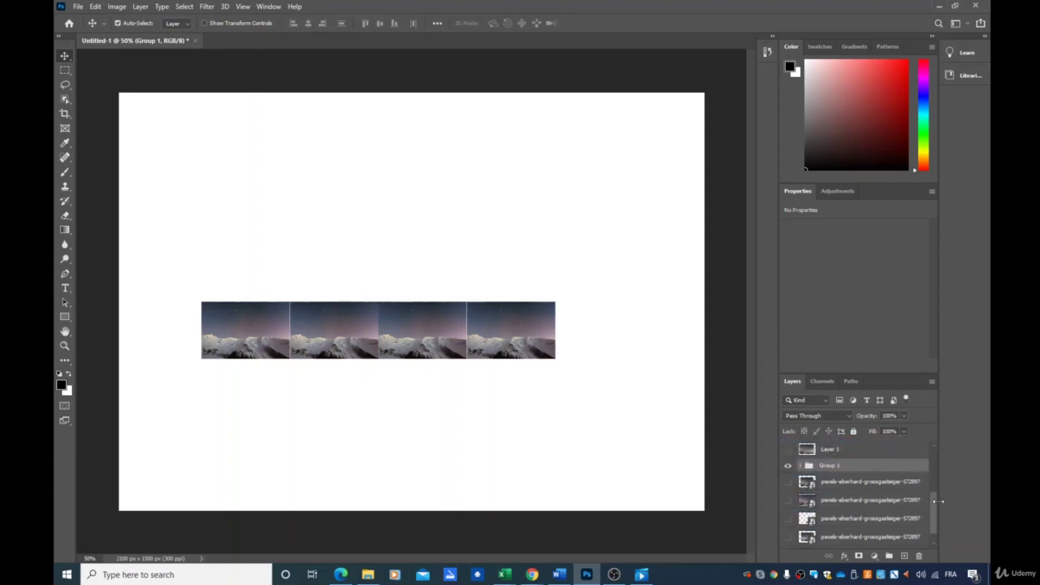
mouse_move(933, 517)
mouse_down()
mouse_move(931, 439)
mouse_move(931, 506)
mouse_up()
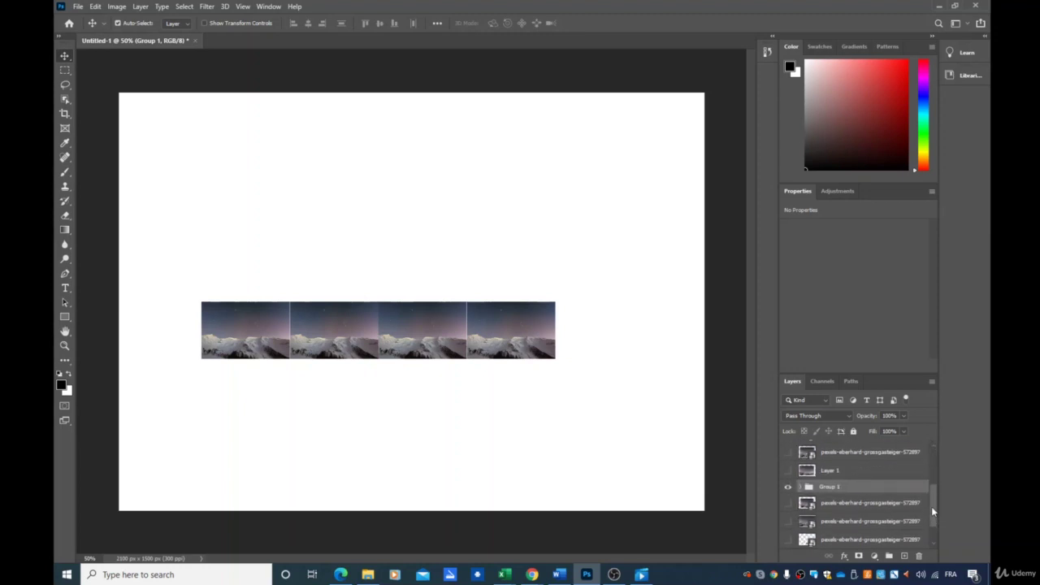
Step: Examine the four picture layers inside the group one by one, and look over the commands available for the group
click(802, 478)
scroll(851, 520, down, 2)
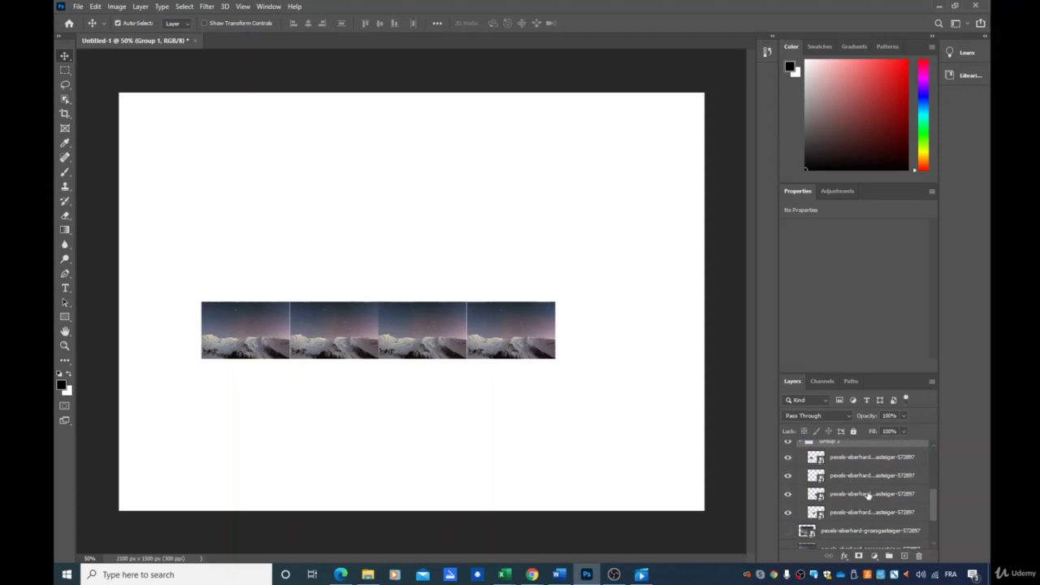
click(861, 459)
click(839, 478)
click(837, 494)
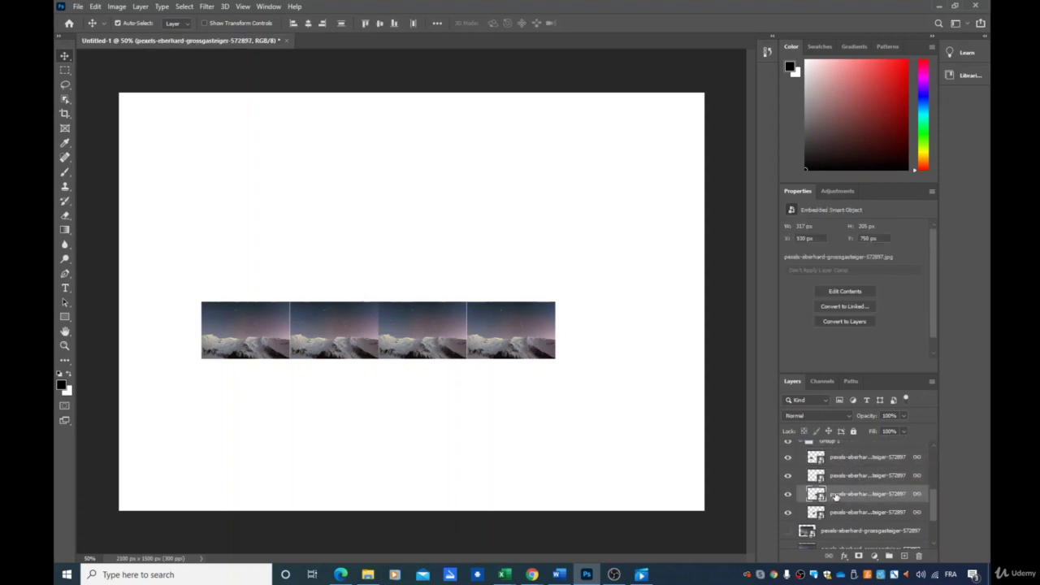
click(870, 510)
drag(933, 504, 932, 483)
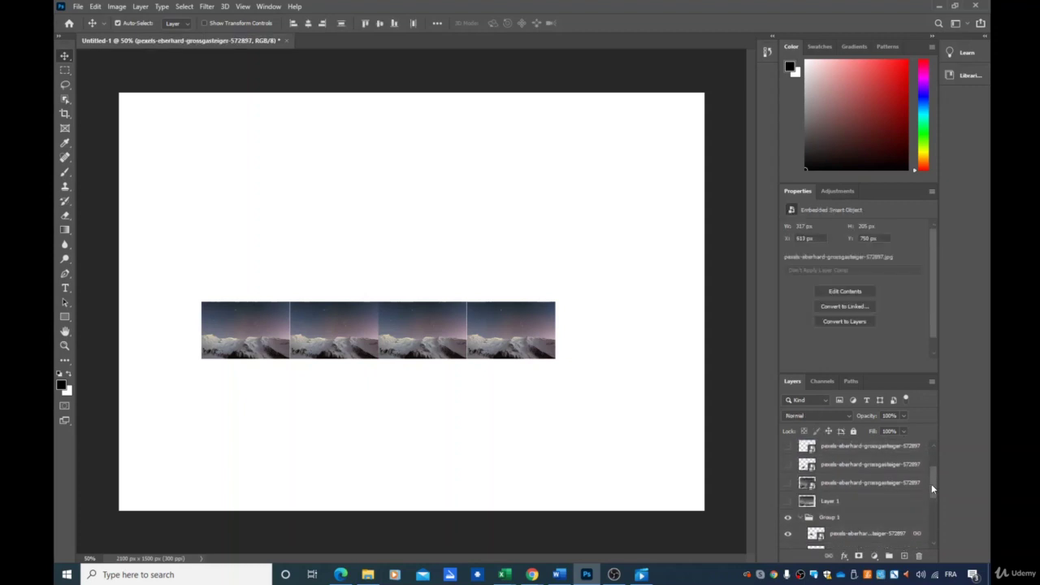
click(806, 506)
click(801, 507)
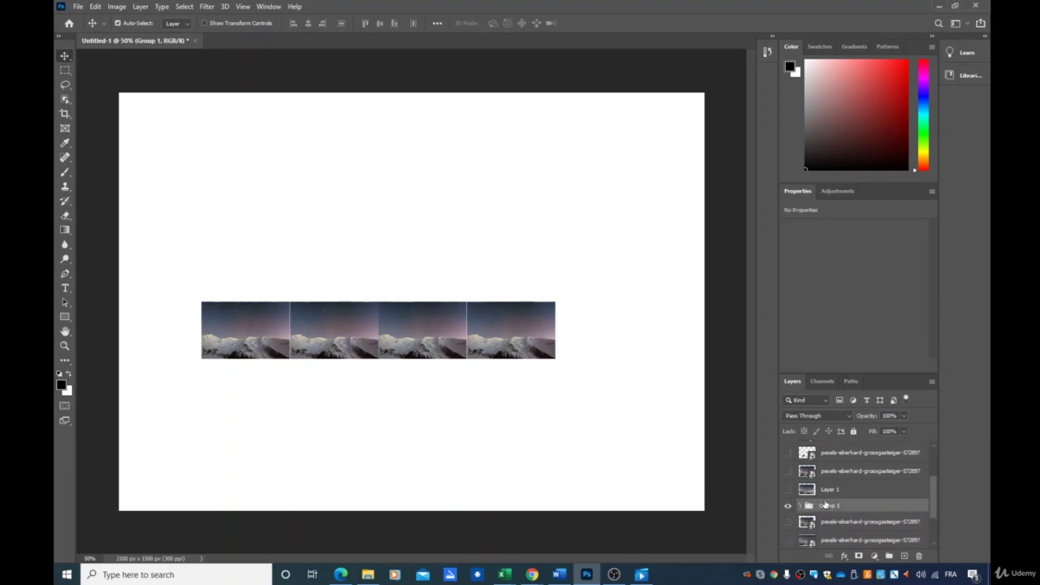
right_click(821, 509)
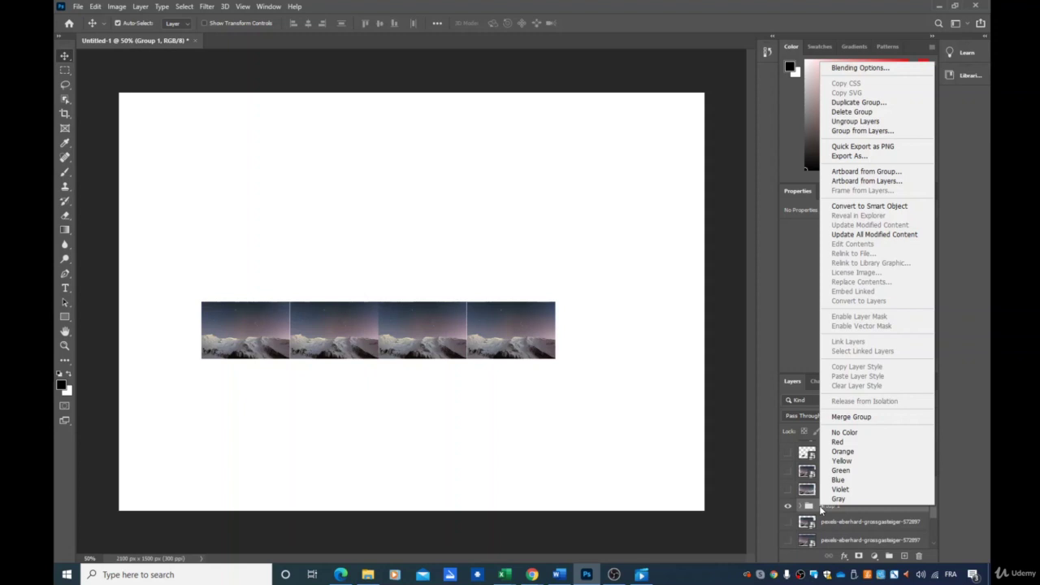
click(794, 351)
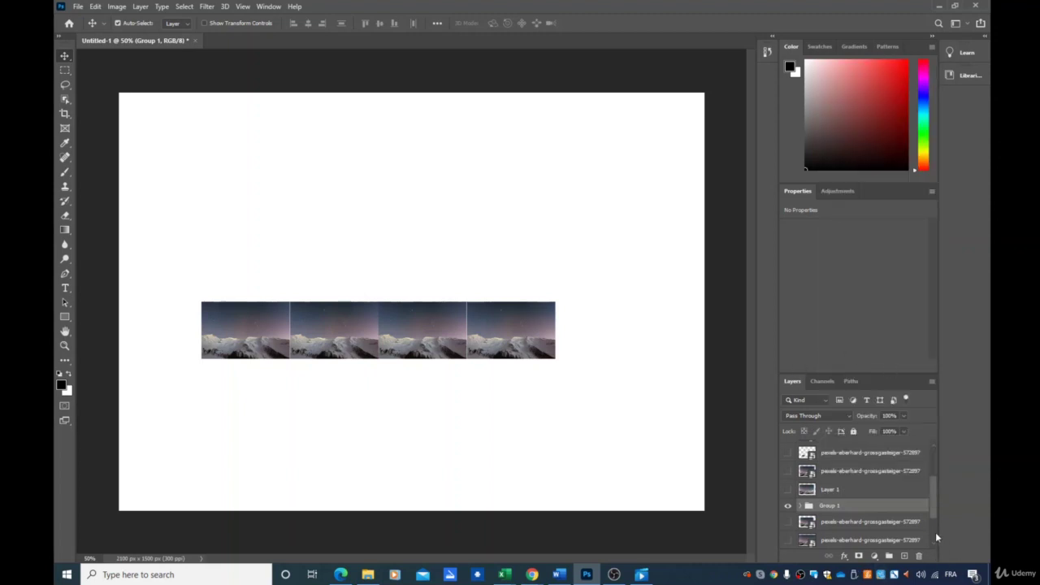
Step: Expand the group and move its four-picture row up on the canvas to about Y 438 px
click(799, 505)
scroll(837, 508, down, 1)
scroll(844, 509, down, 1)
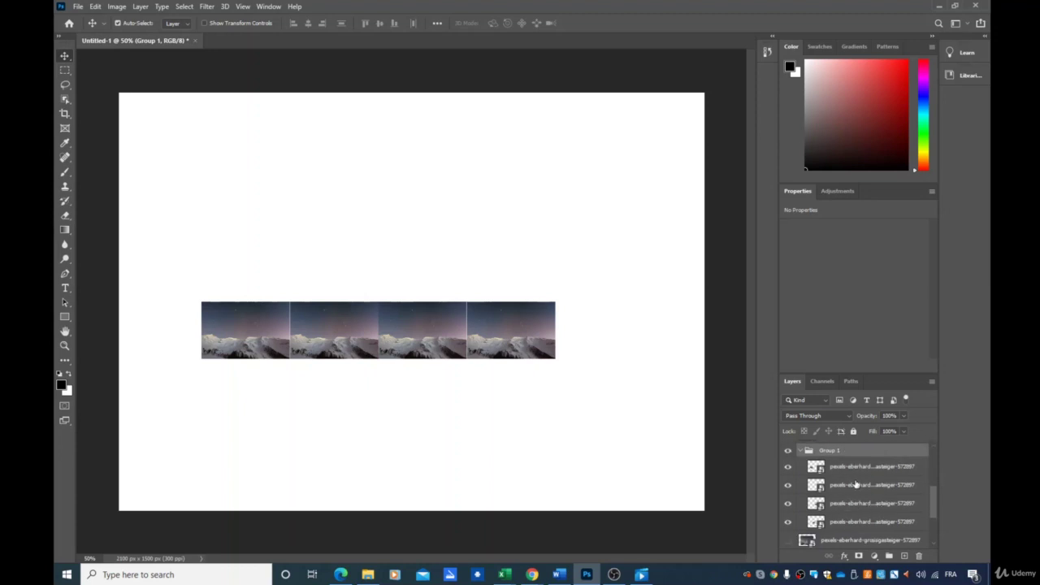
drag(393, 335, 399, 234)
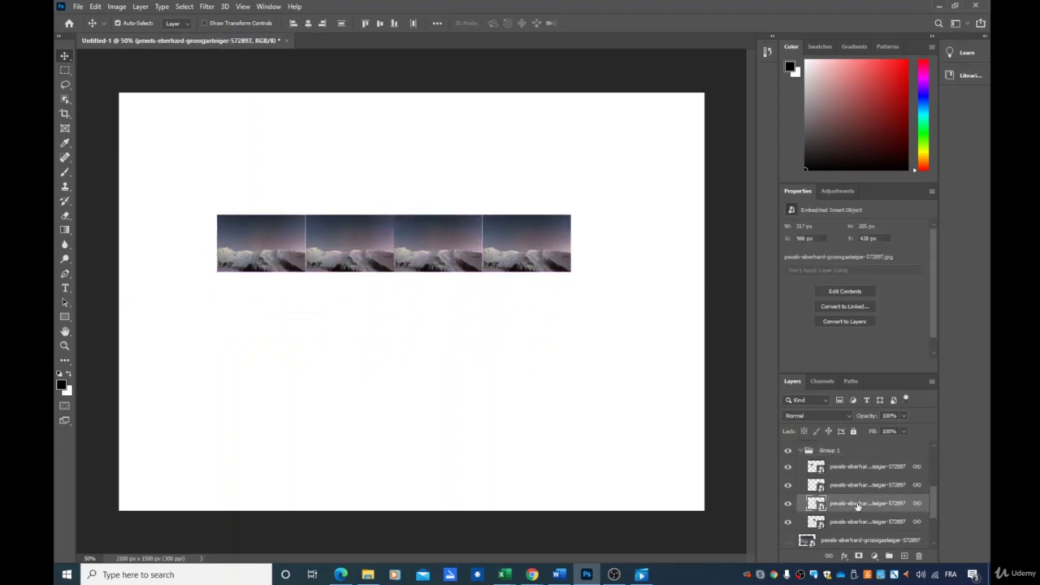
Step: Delete only the group, keeping its four picture layers in the document
scroll(883, 507, up, 1)
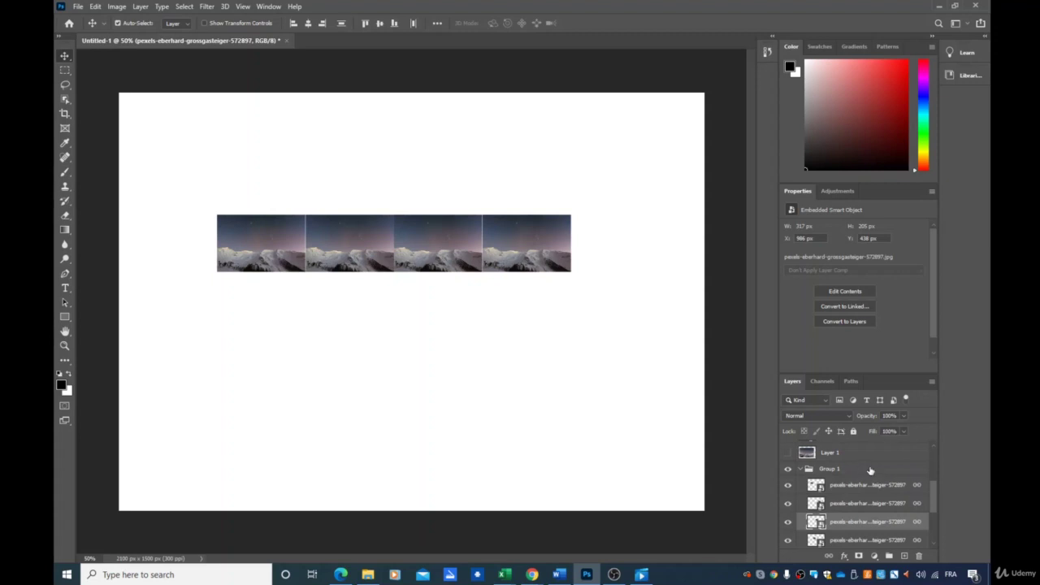
click(801, 470)
click(851, 476)
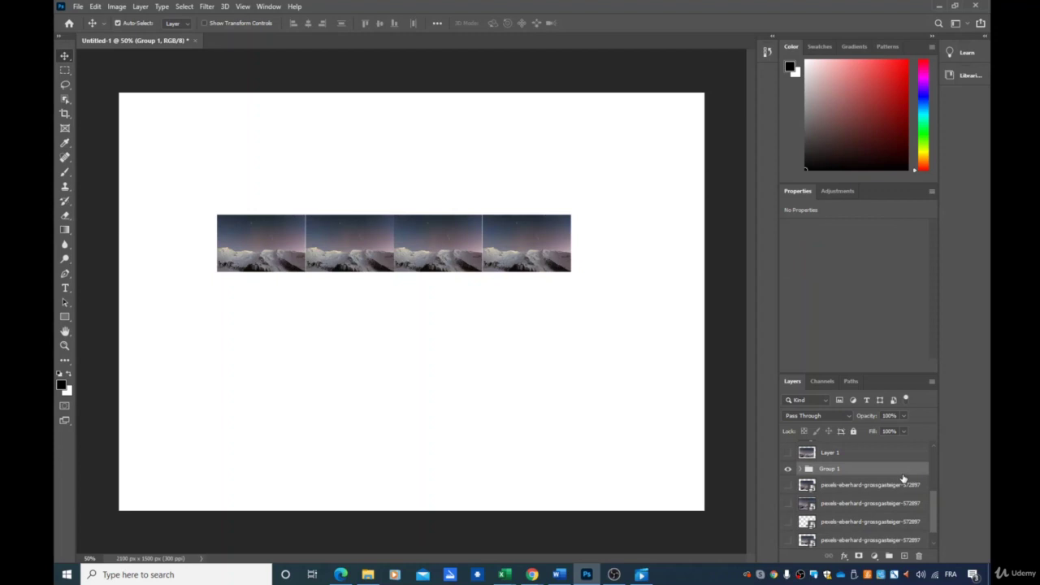
right_click(820, 472)
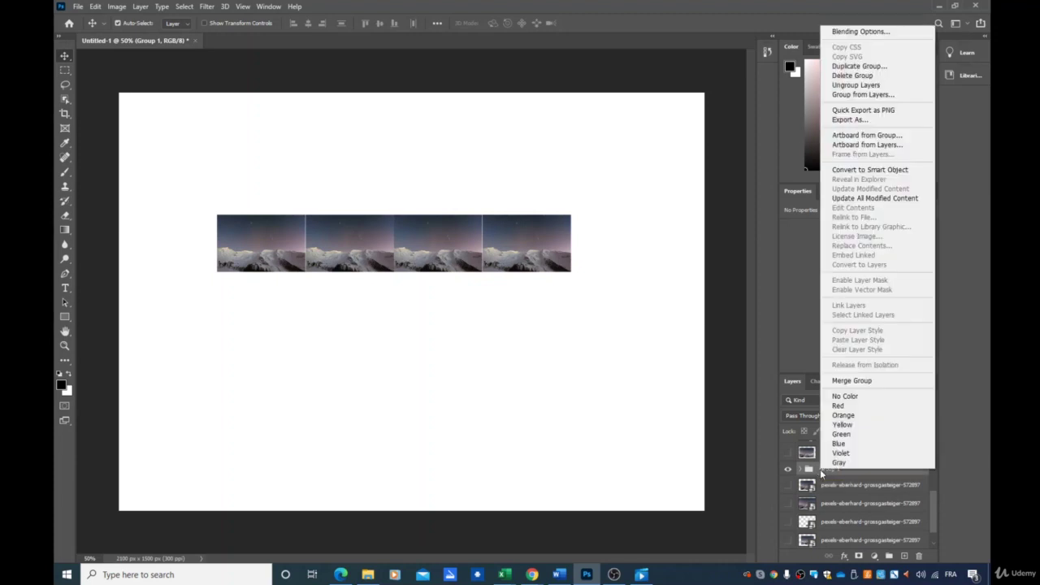
click(861, 77)
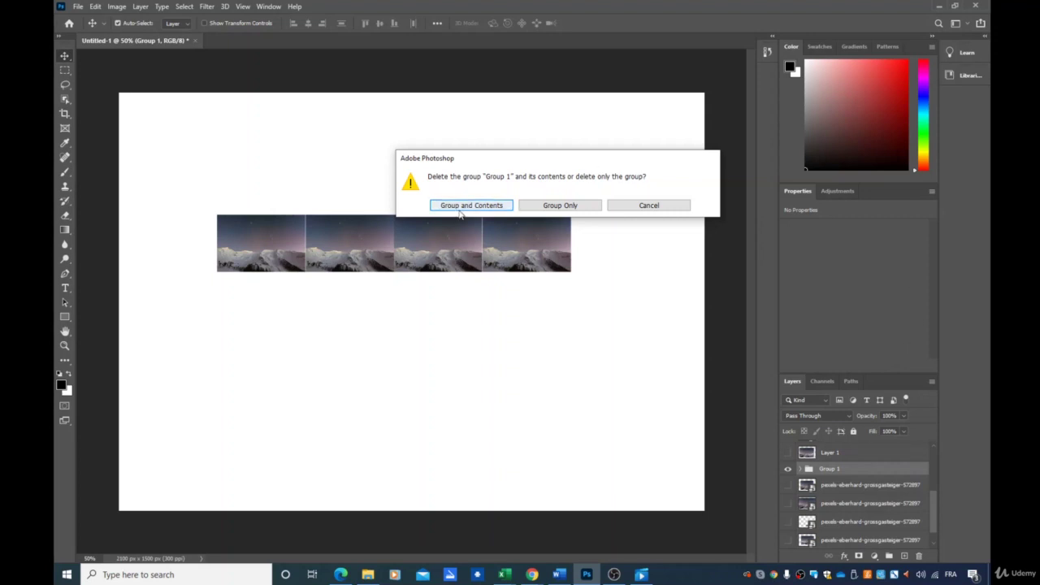
click(560, 205)
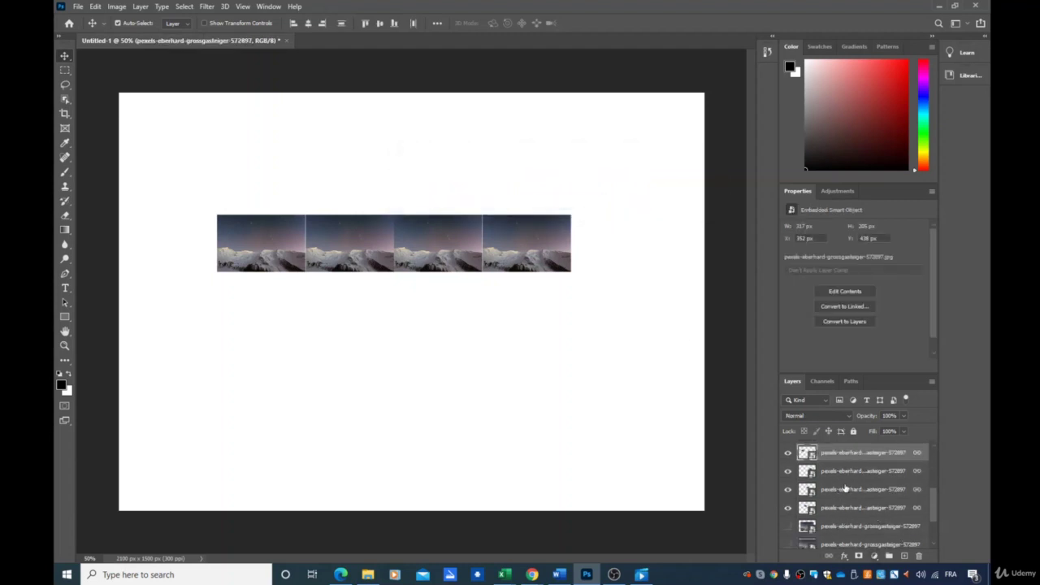
Step: Move the linked picture row down to about Y 545 px, and unlink its four layers
drag(402, 254, 407, 284)
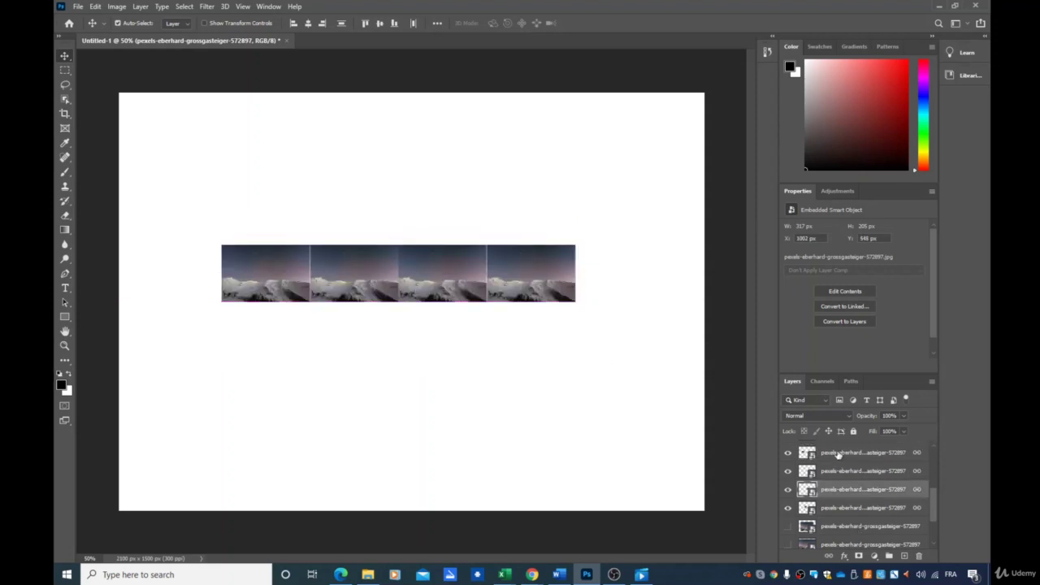
shift+click(838, 455)
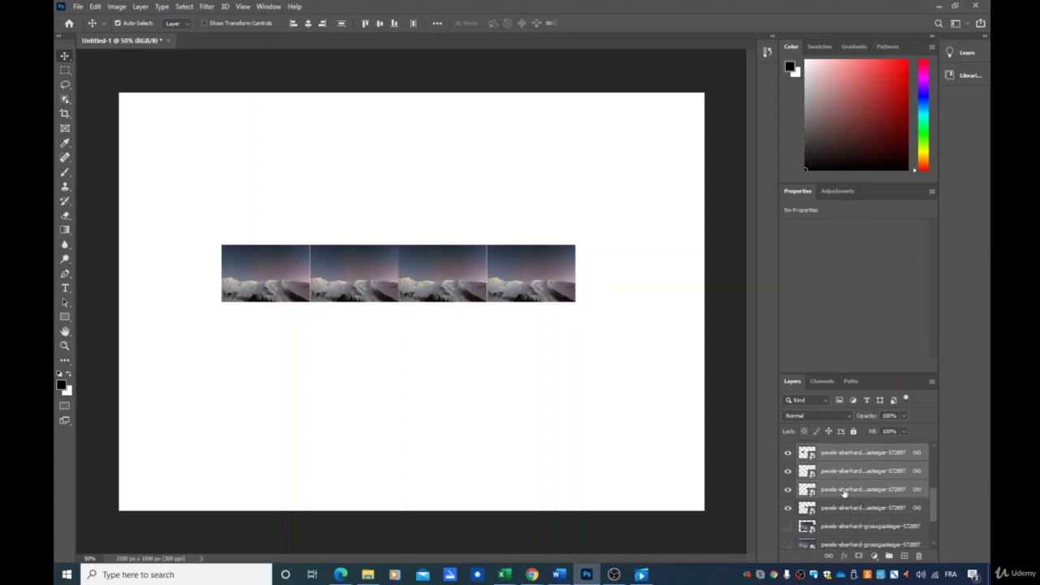
click(837, 512)
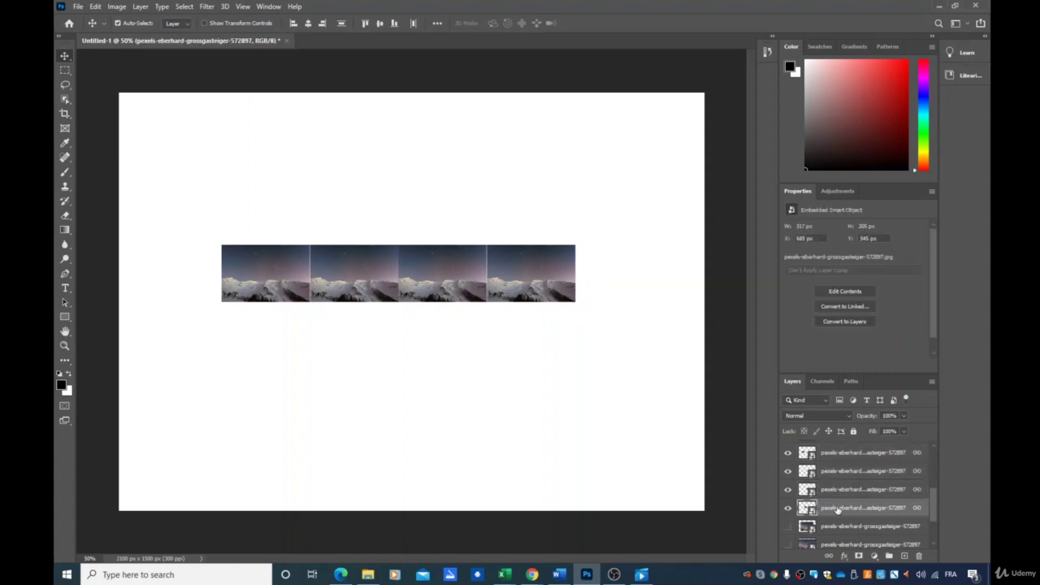
shift+click(837, 453)
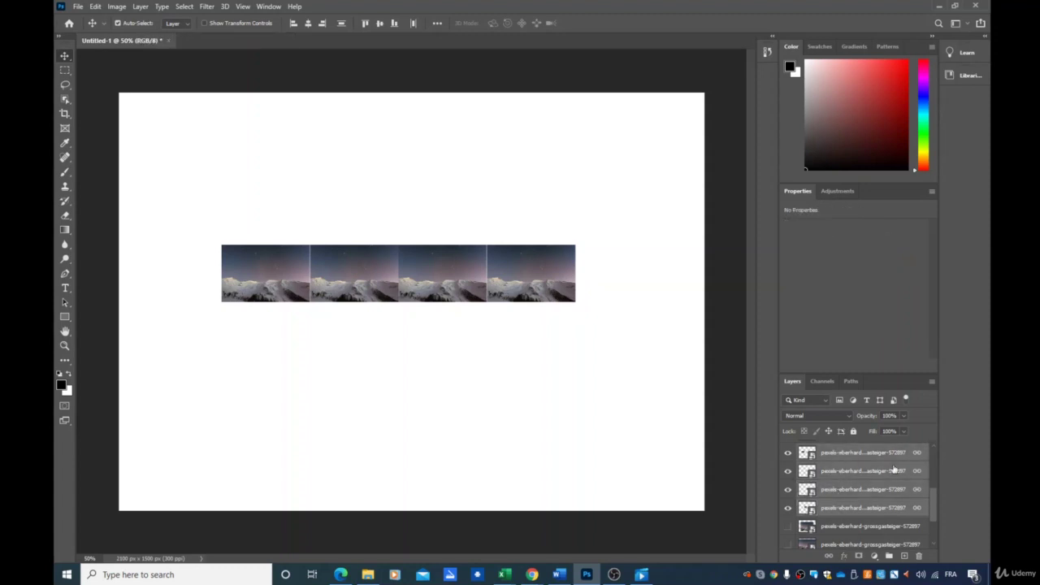
click(830, 560)
Step: Move the four selected pictures down together to about Y 841 px, and select only the rightmost picture
drag(344, 284, 349, 368)
click(430, 426)
click(523, 343)
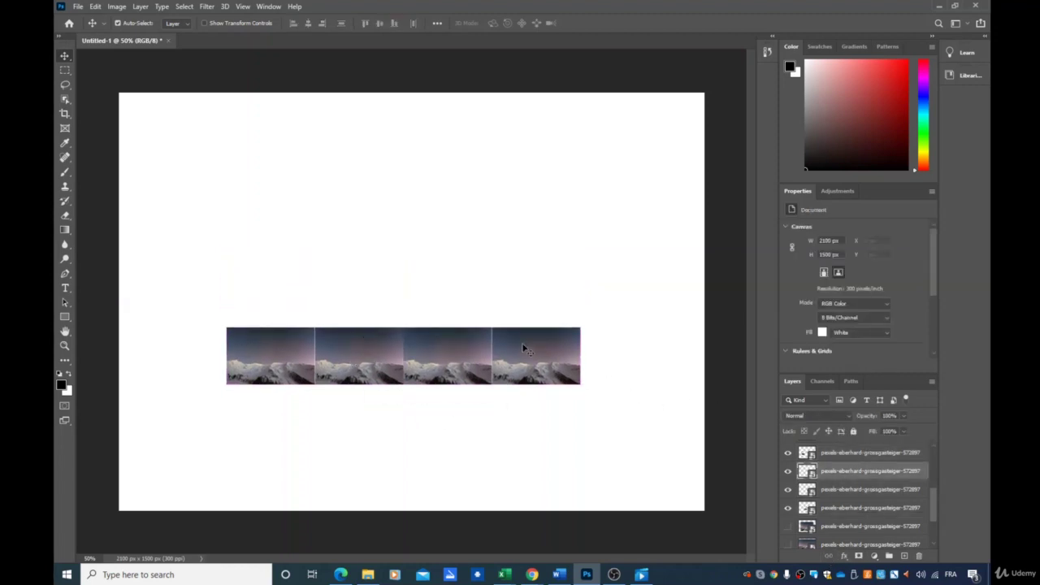
drag(540, 355, 546, 354)
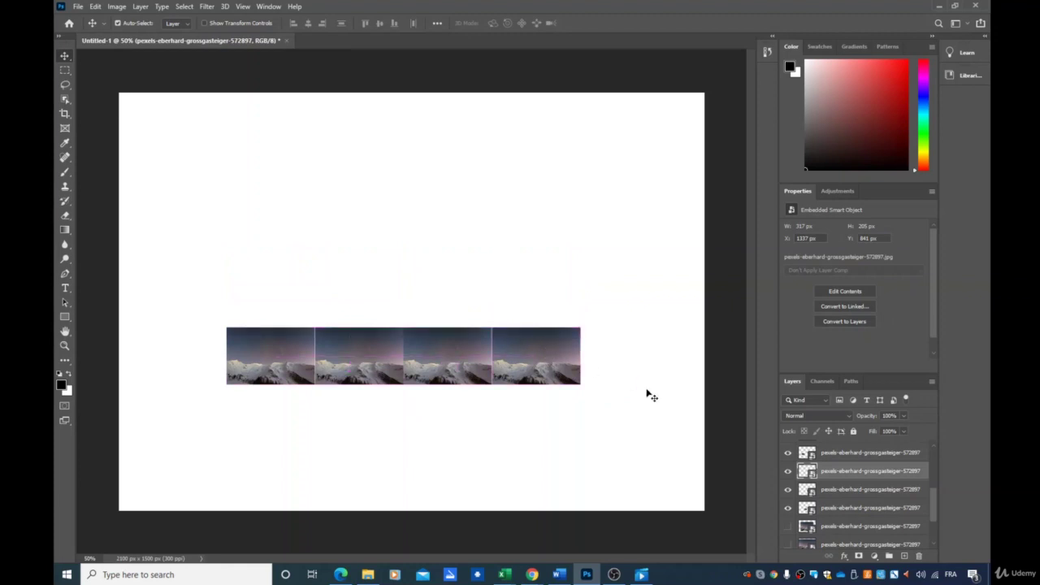
Step: Hide the row's other three picture layers, leaving only the rightmost picture visible
click(787, 453)
click(787, 471)
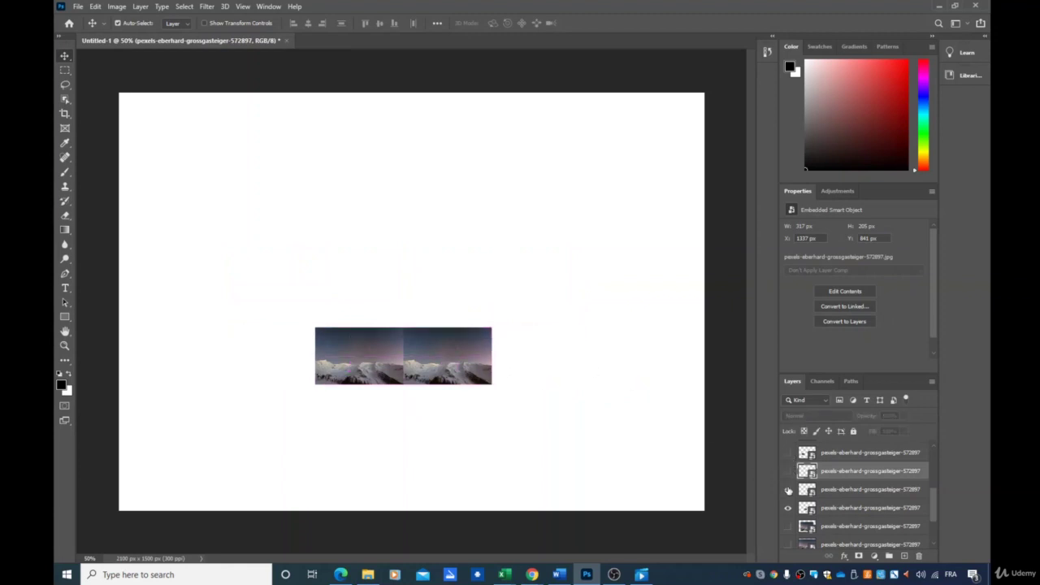
click(787, 490)
click(787, 508)
click(788, 472)
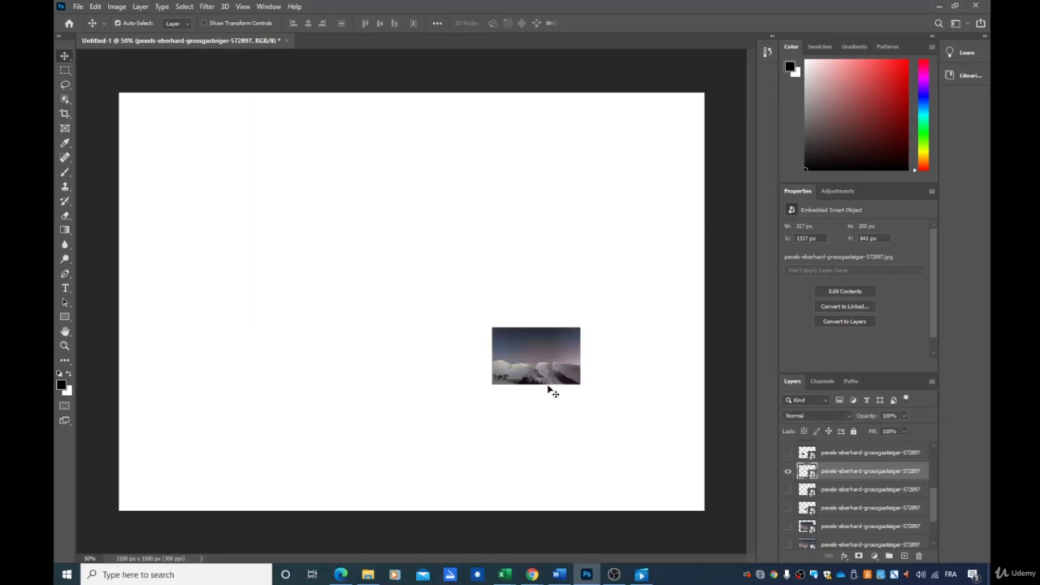
Step: Move the only visible picture by itself up and left to about X 709 px, Y 545 px
drag(512, 344, 339, 262)
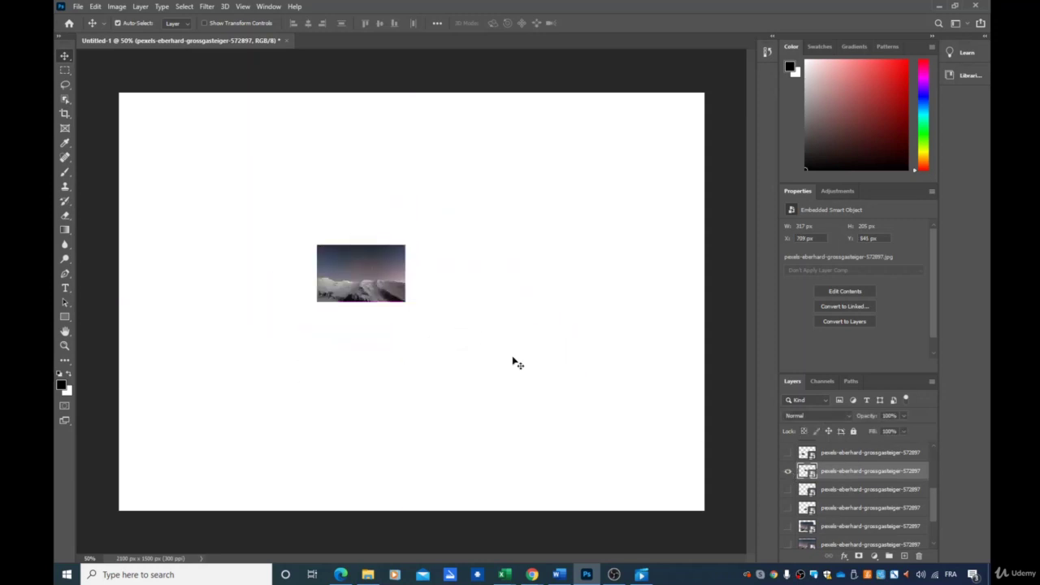
click(787, 489)
click(788, 489)
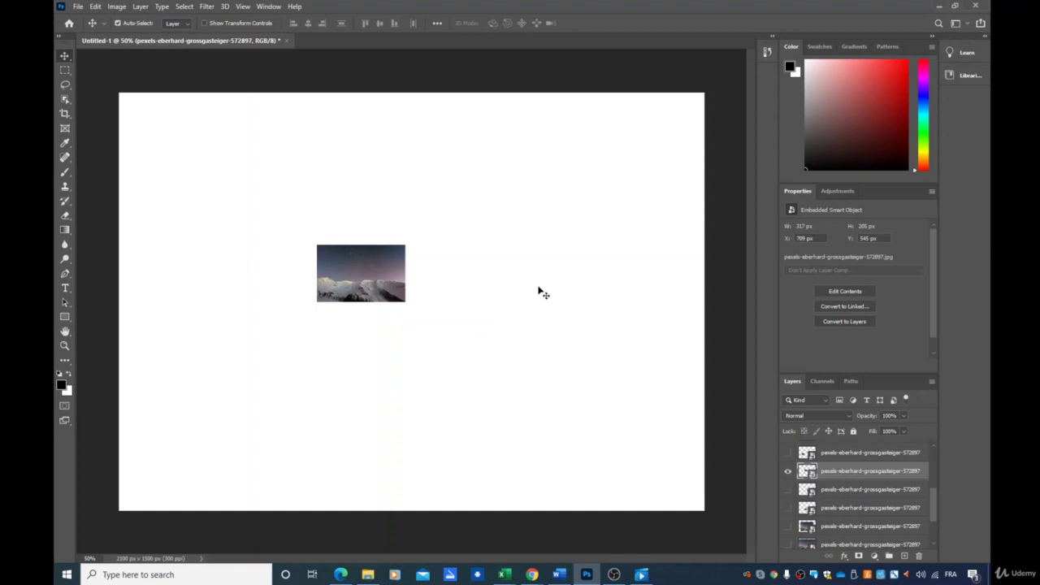